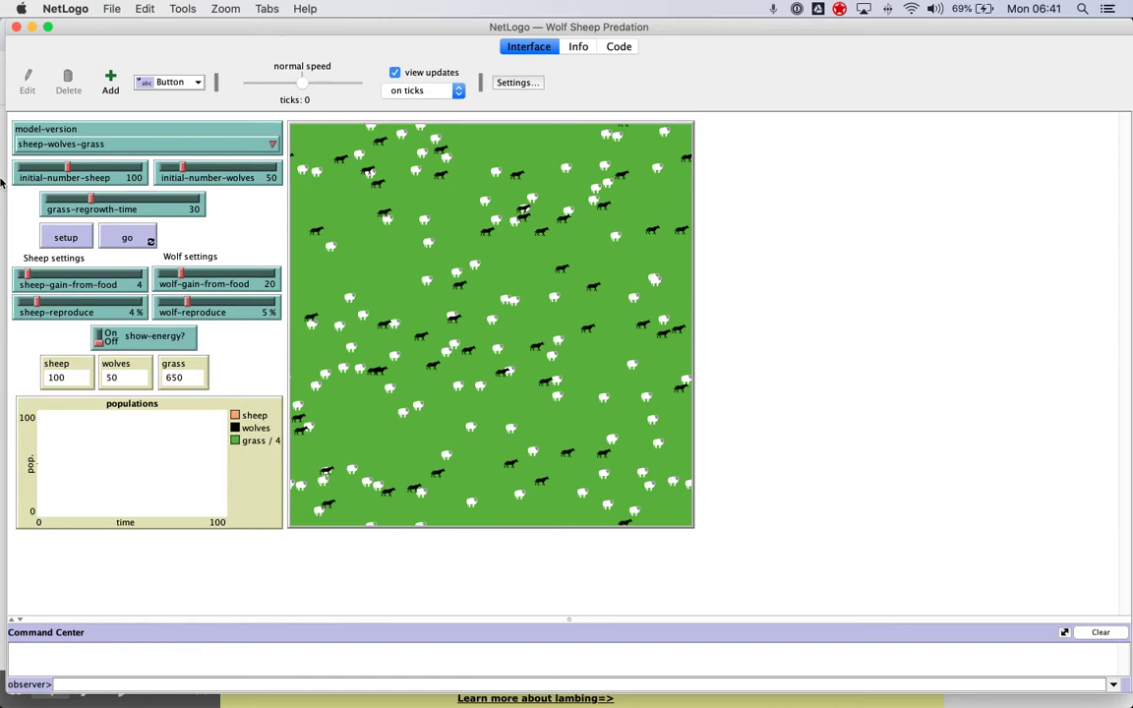
Drag initial-number-sheep down to 50 and grass-regrowth-time up to 50
{"action": "left_click_drag", "start_coordinate": [66, 169], "coordinate": [41, 169]}
{"action": "left_click_drag", "start_coordinate": [91, 198], "coordinate": [122, 200]}
{"action": "left_click", "coordinate": [577, 46]}
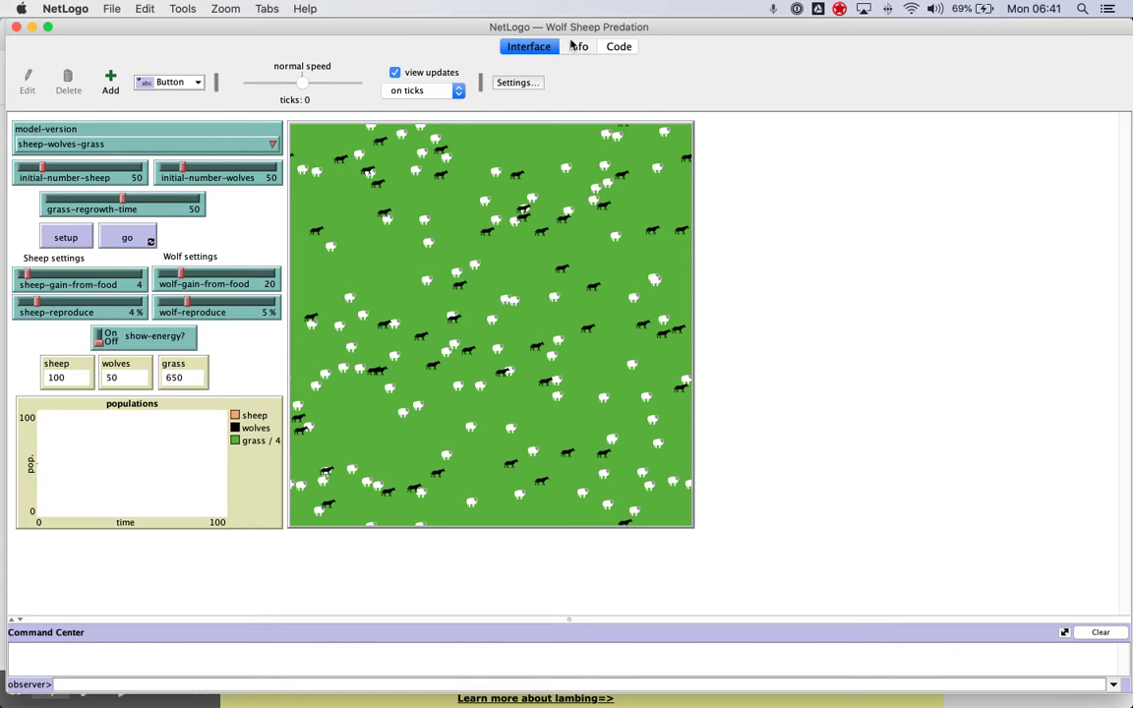
{"action": "scroll", "coordinate": [470, 400], "scroll_direction": "up", "scroll_amount": 1}
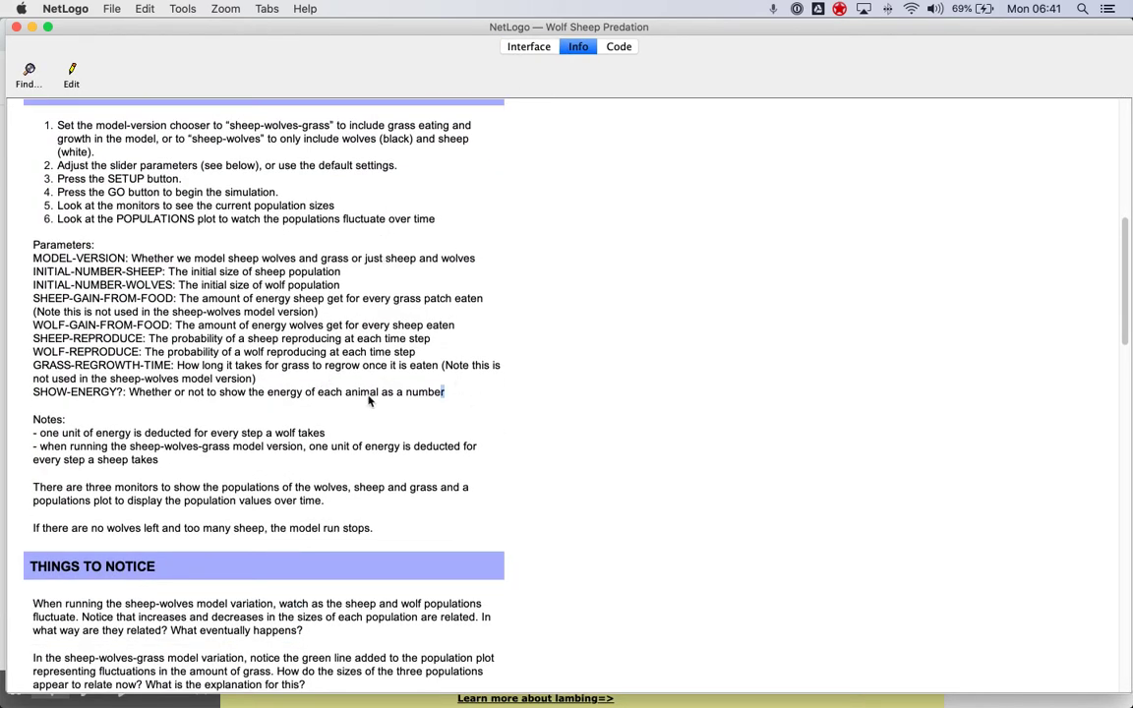
{"action": "left_click_drag", "start_coordinate": [470, 400], "coordinate": [15, 258]}
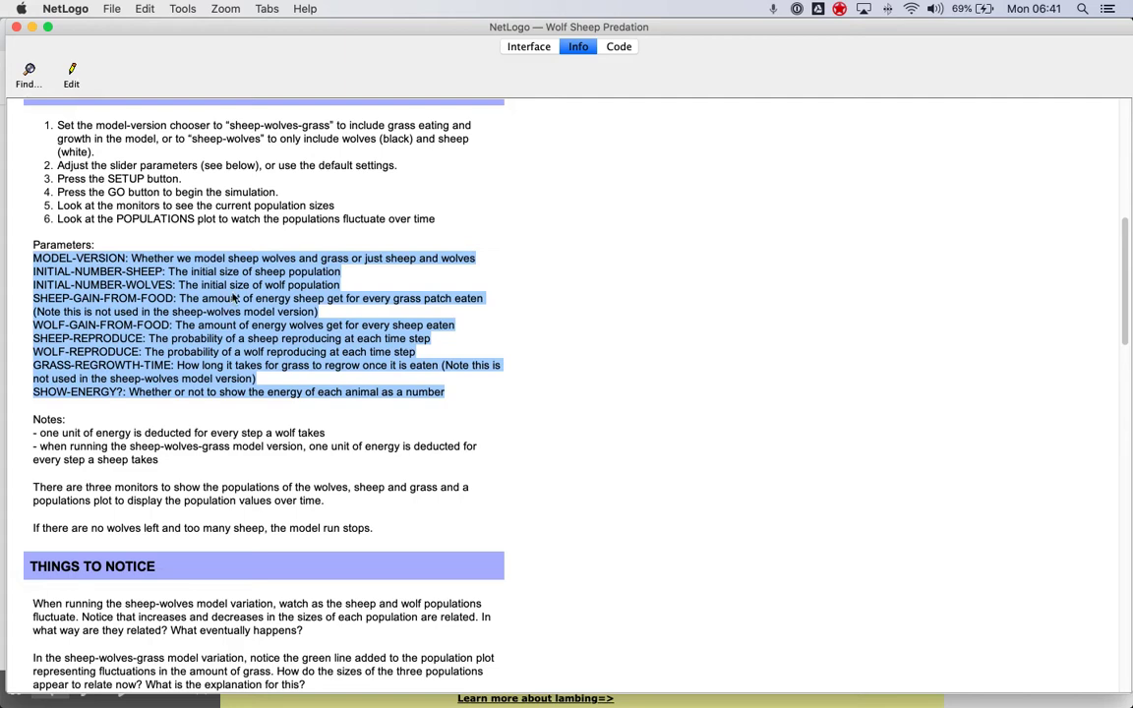
{"action": "scroll", "coordinate": [233, 298], "scroll_direction": "down", "scroll_amount": 15}
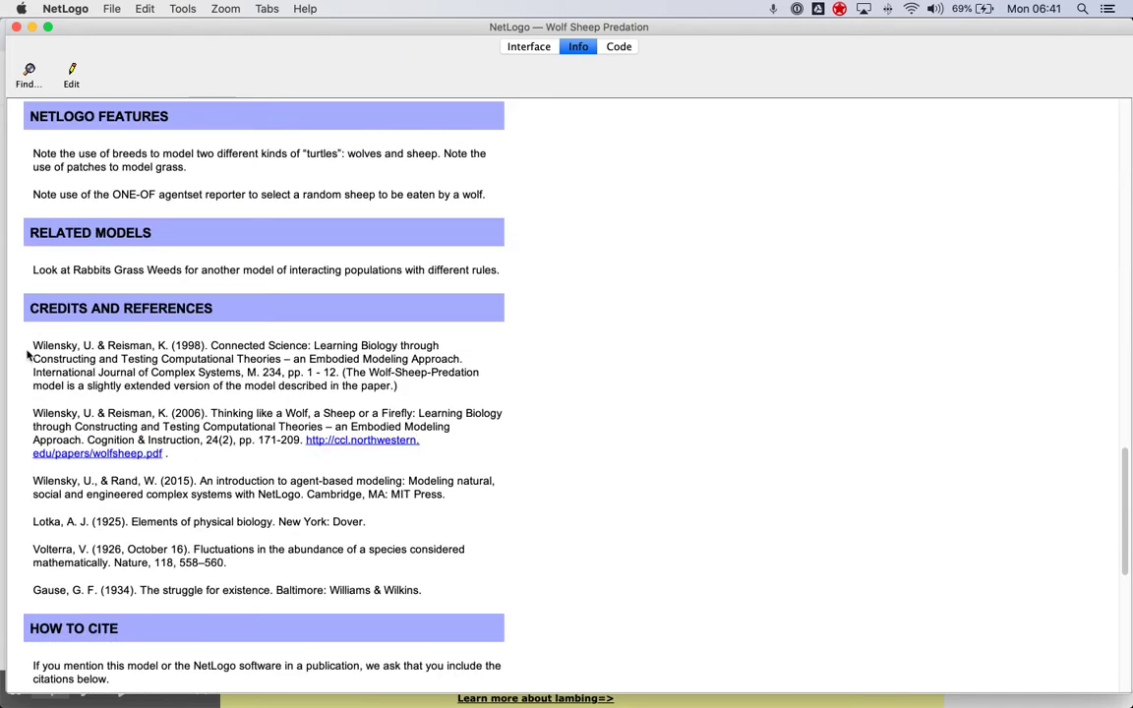
{"action": "left_click_drag", "start_coordinate": [39, 344], "coordinate": [470, 602]}
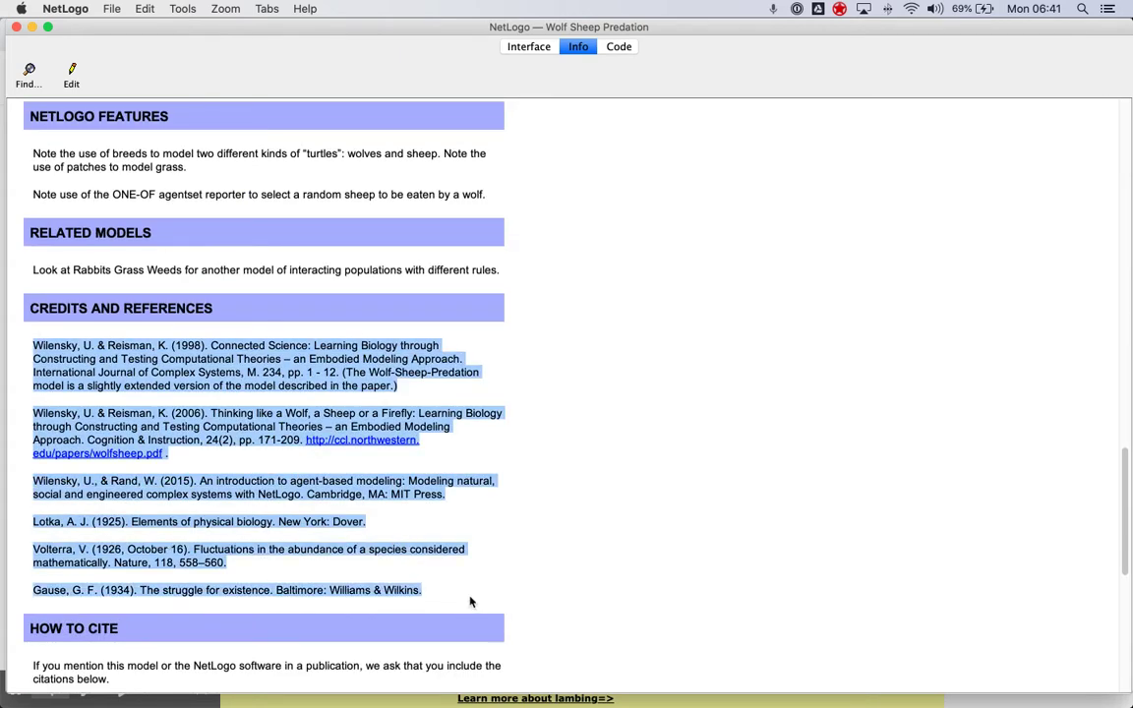
{"action": "scroll", "coordinate": [470, 601], "scroll_direction": "down", "scroll_amount": 1}
{"action": "scroll", "coordinate": [470, 602], "scroll_direction": "up", "scroll_amount": 4}
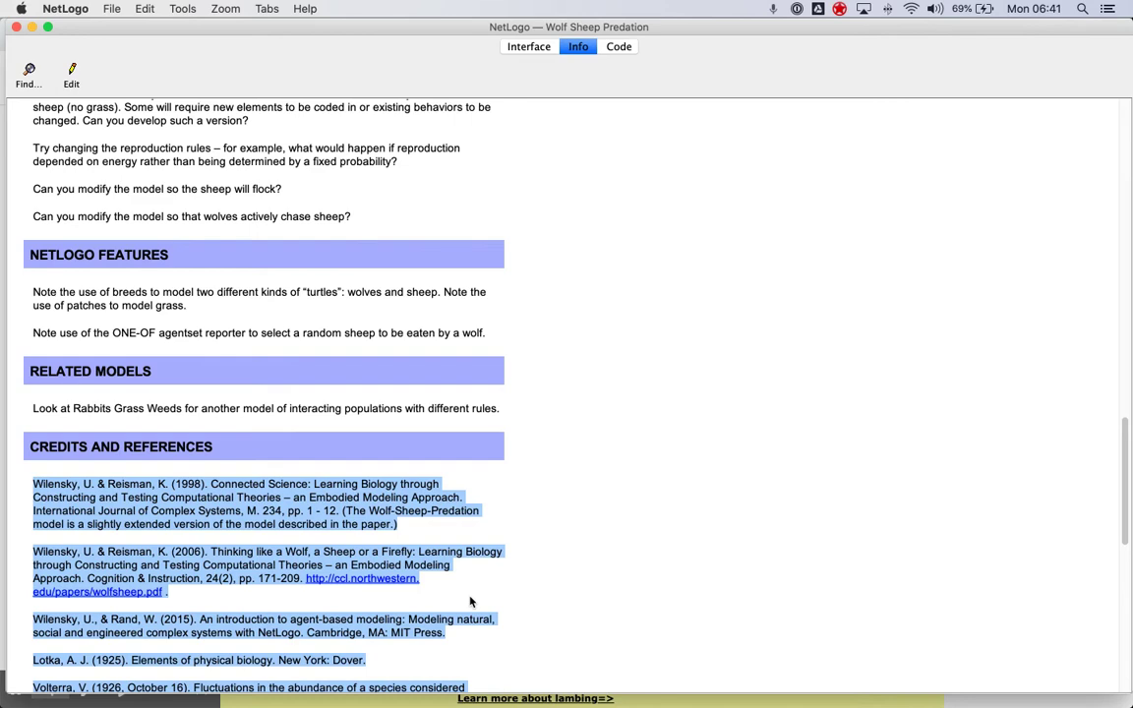
{"action": "scroll", "coordinate": [470, 602], "scroll_direction": "up", "scroll_amount": 15}
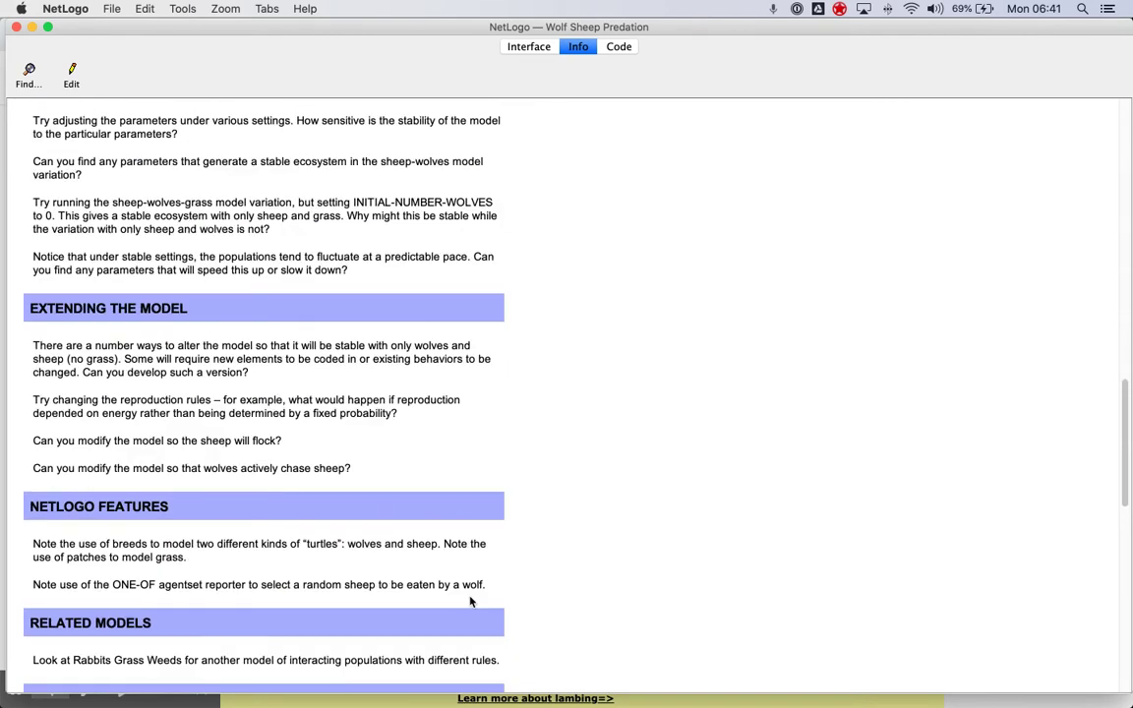
{"action": "scroll", "coordinate": [470, 602], "scroll_direction": "up", "scroll_amount": 10}
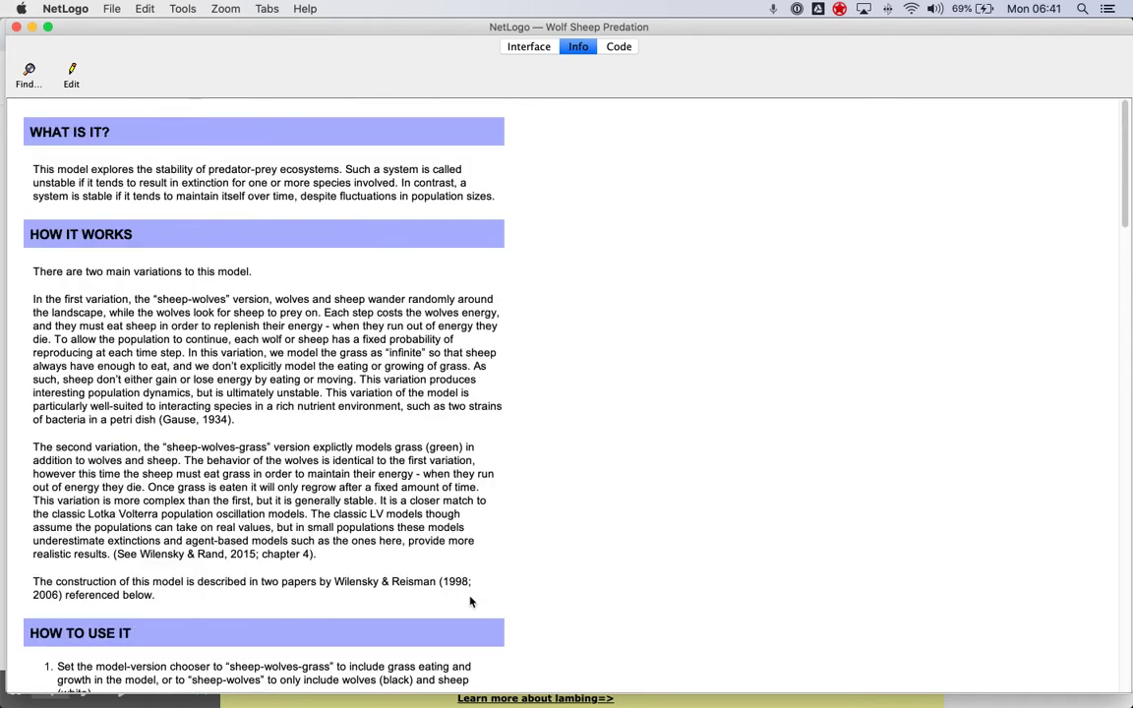
{"action": "left_click", "coordinate": [623, 53]}
{"action": "scroll", "coordinate": [387, 374], "scroll_direction": "down", "scroll_amount": 12}
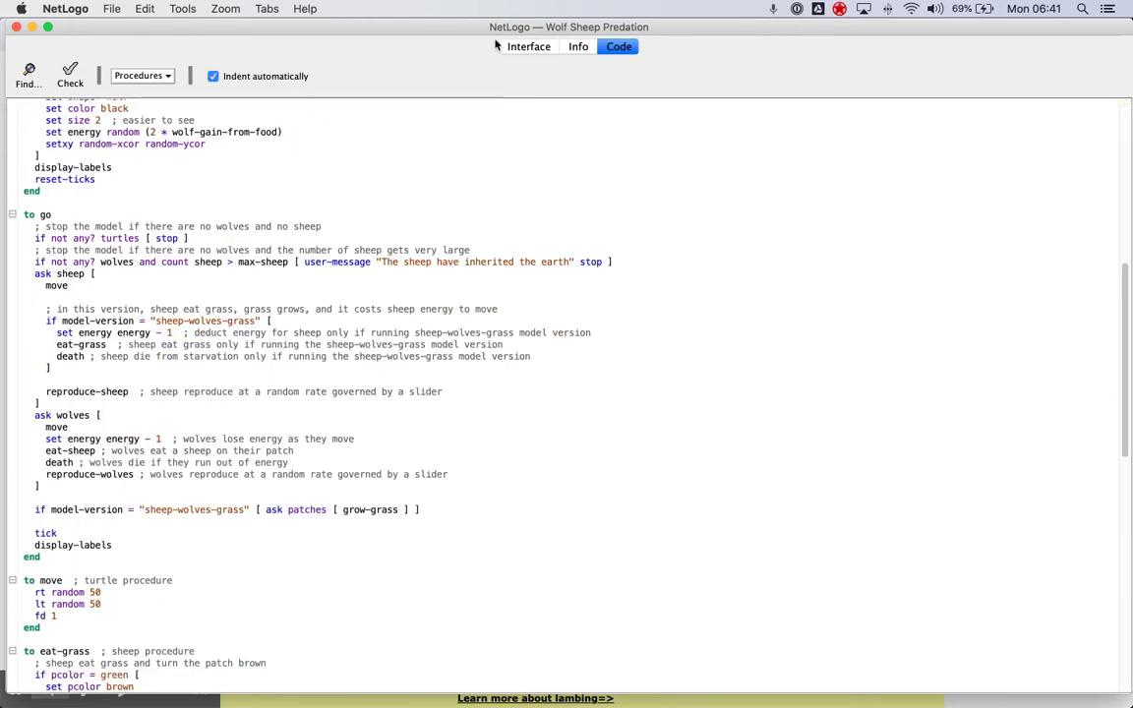
{"action": "left_click", "coordinate": [517, 50]}
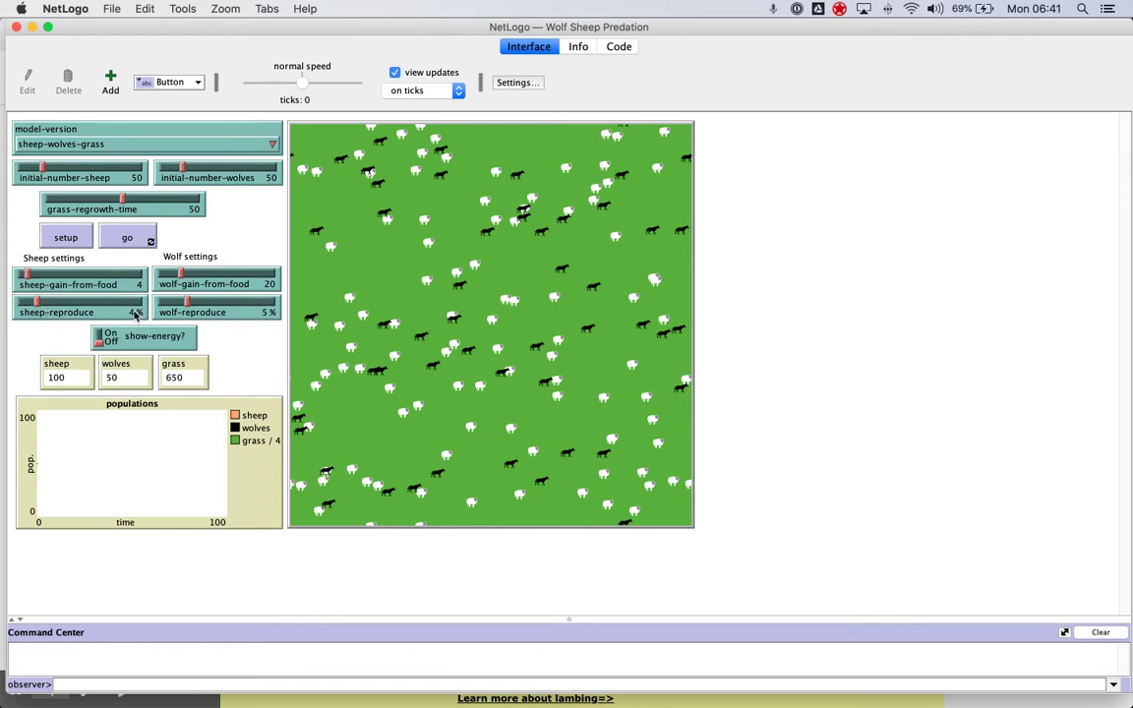
Read the SHEEP-REPRODUCE description in the model's Info documentation
{"action": "left_click", "coordinate": [570, 45]}
{"action": "scroll", "coordinate": [286, 368], "scroll_direction": "down", "scroll_amount": 2}
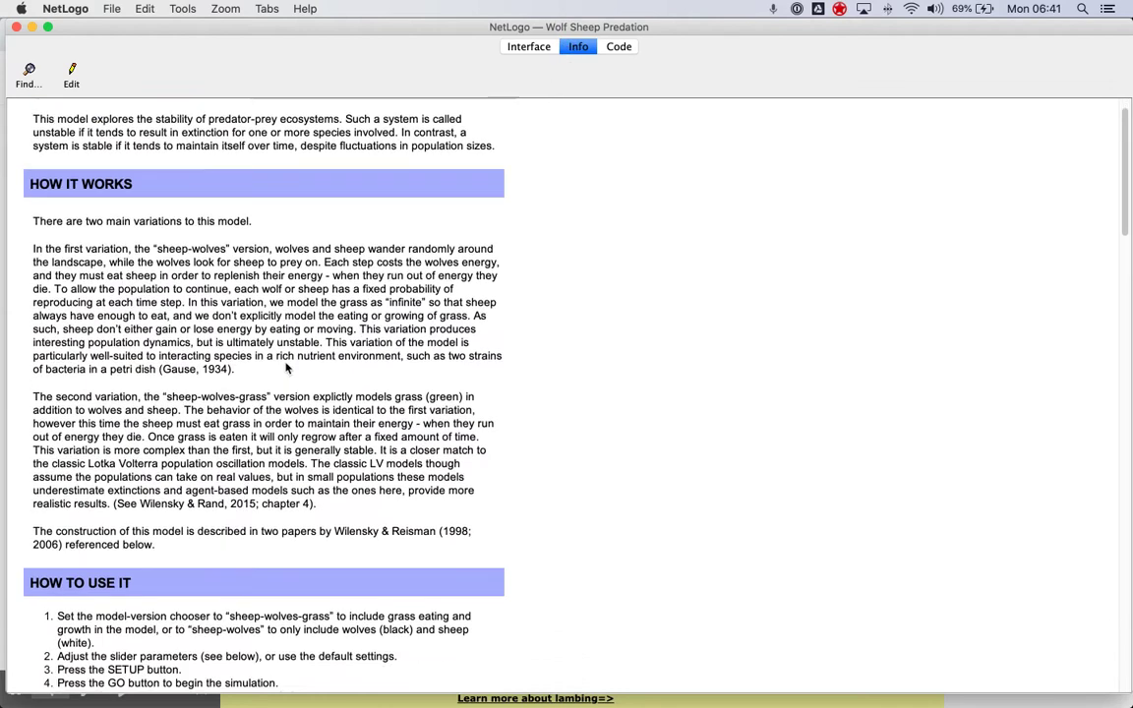
{"action": "scroll", "coordinate": [286, 368], "scroll_direction": "down", "scroll_amount": 10}
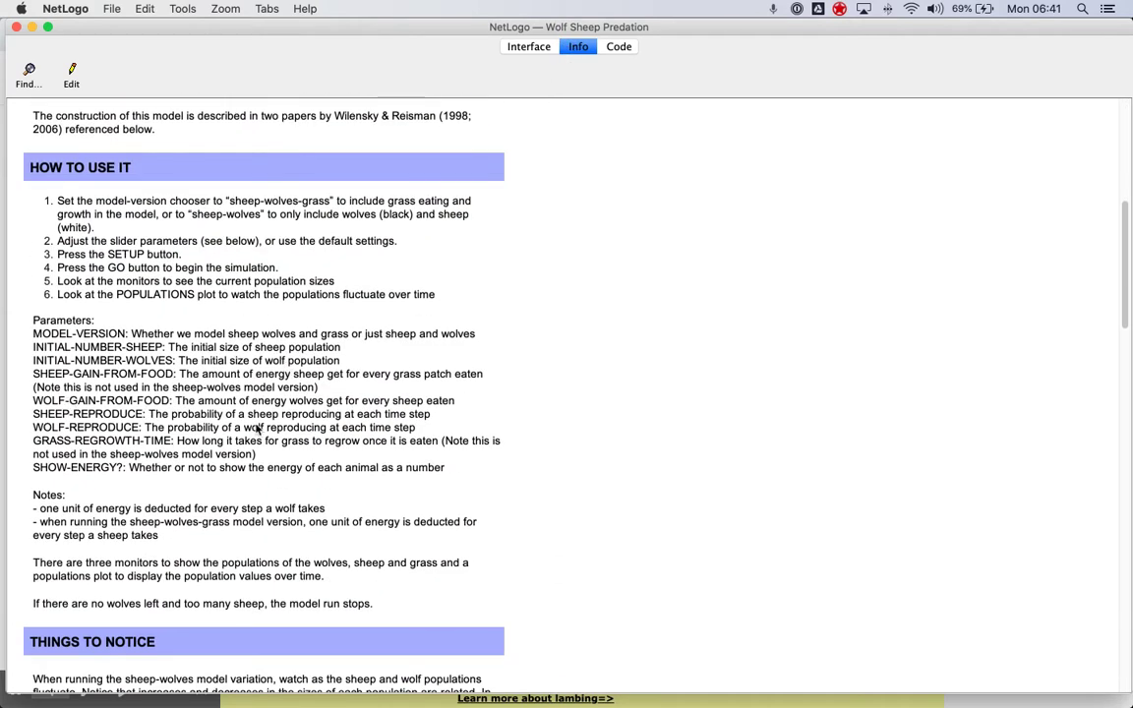
{"action": "left_click_drag", "start_coordinate": [149, 414], "coordinate": [426, 415]}
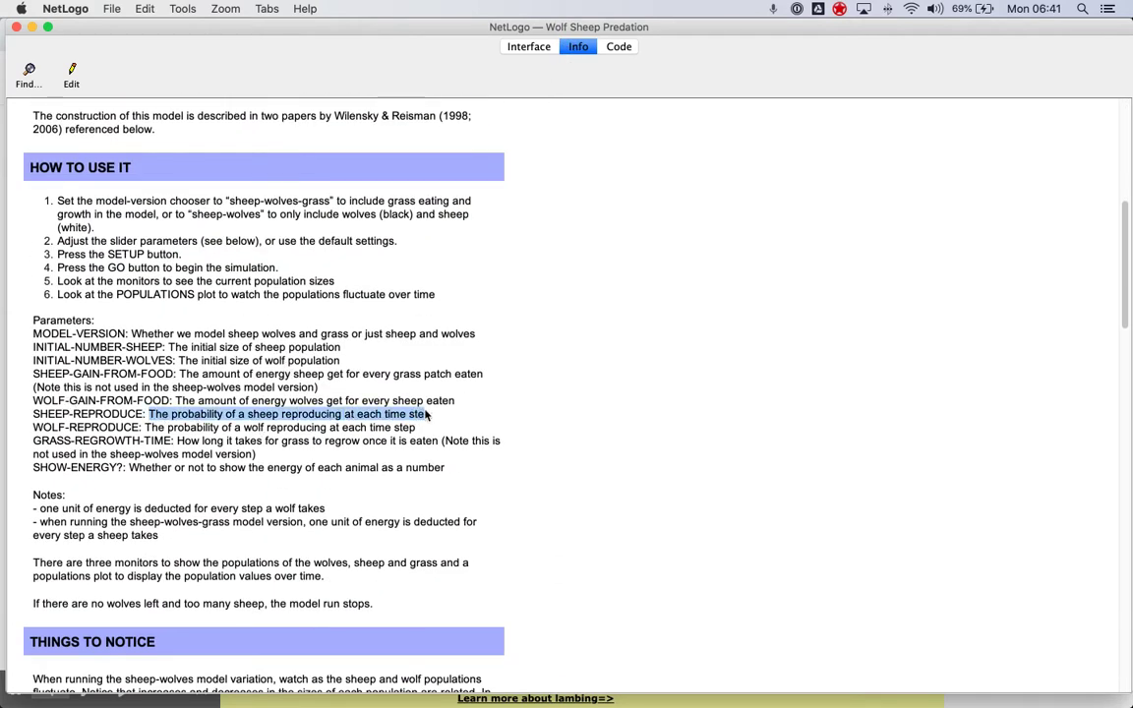
{"action": "left_click", "coordinate": [536, 46]}
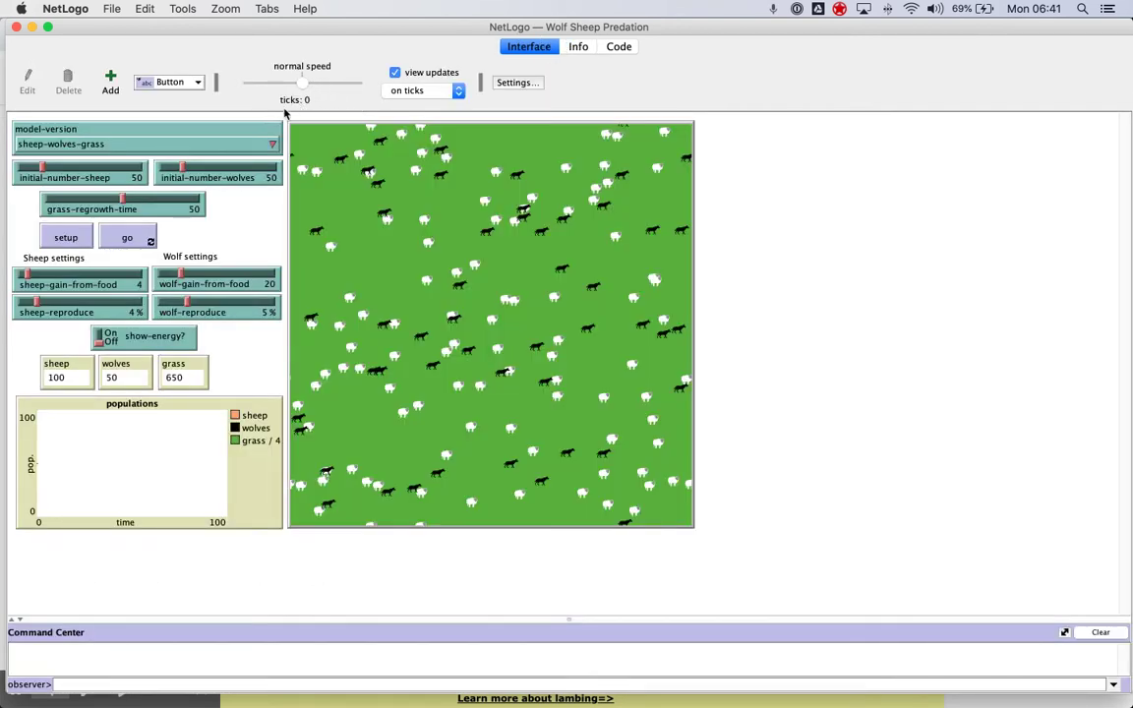
Turn off view updates, keeping the update mode on ticks
{"action": "left_click", "coordinate": [394, 73]}
{"action": "left_click", "coordinate": [427, 91]}
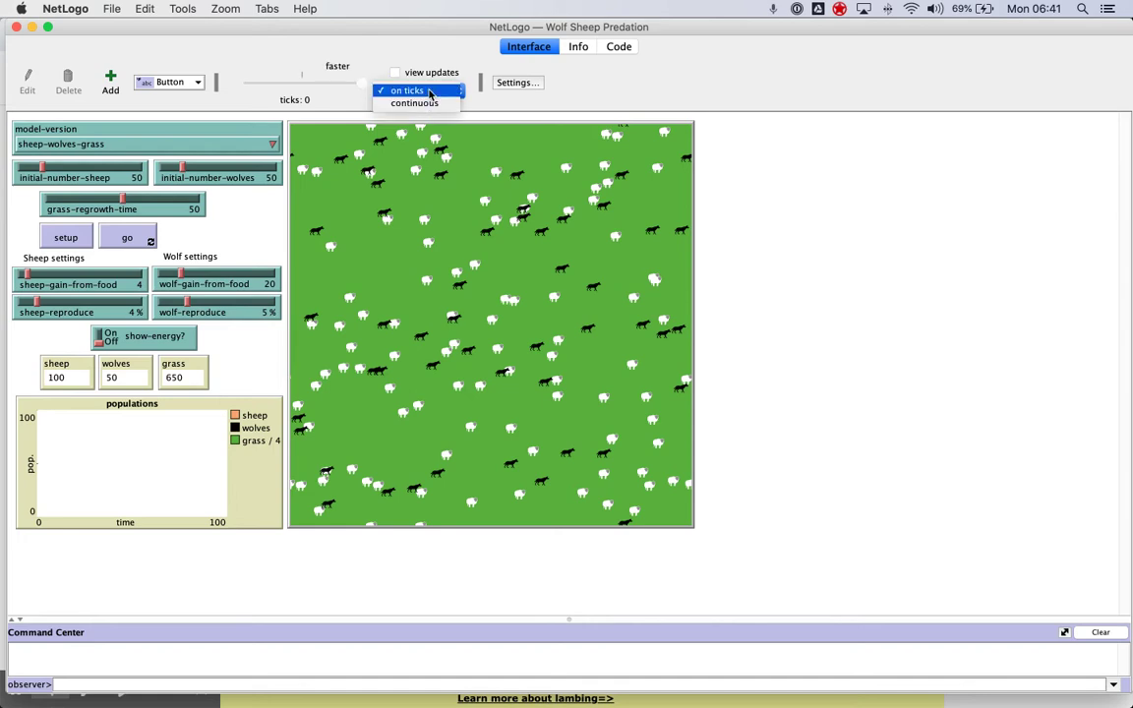
{"action": "left_click", "coordinate": [426, 91]}
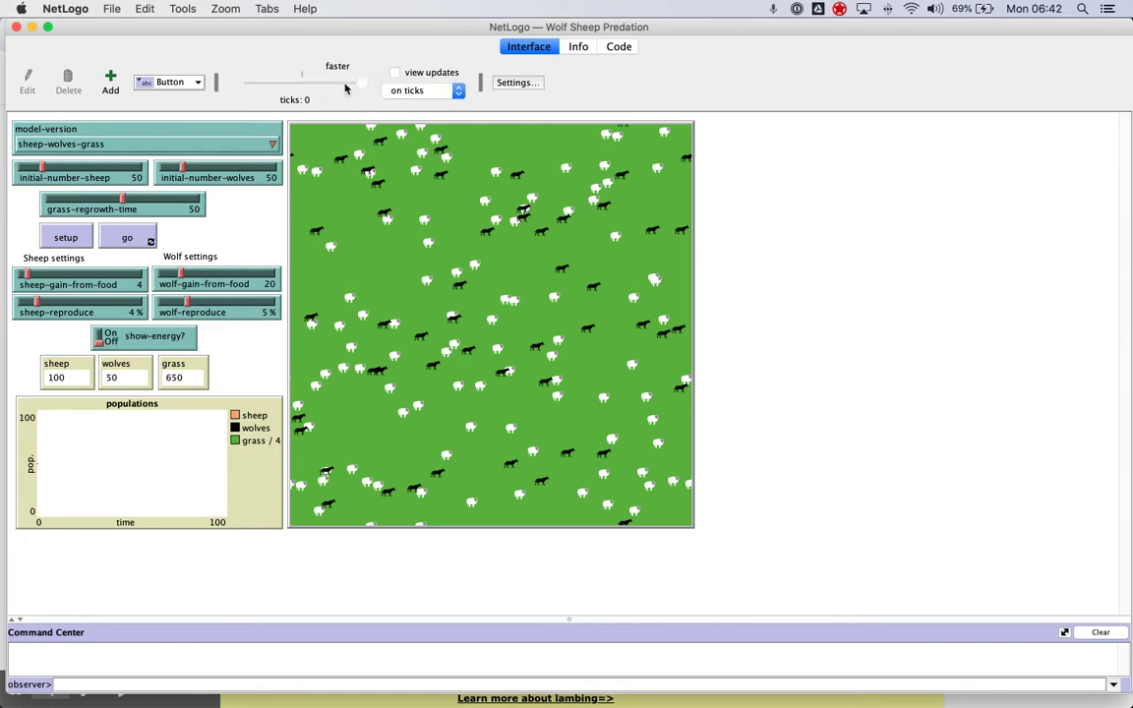
In Chrome's Sheep 101 page, highlight the lambing facts on 1 to 3 lambs and twins
{"action": "key", "text": "ctrl+Up"}
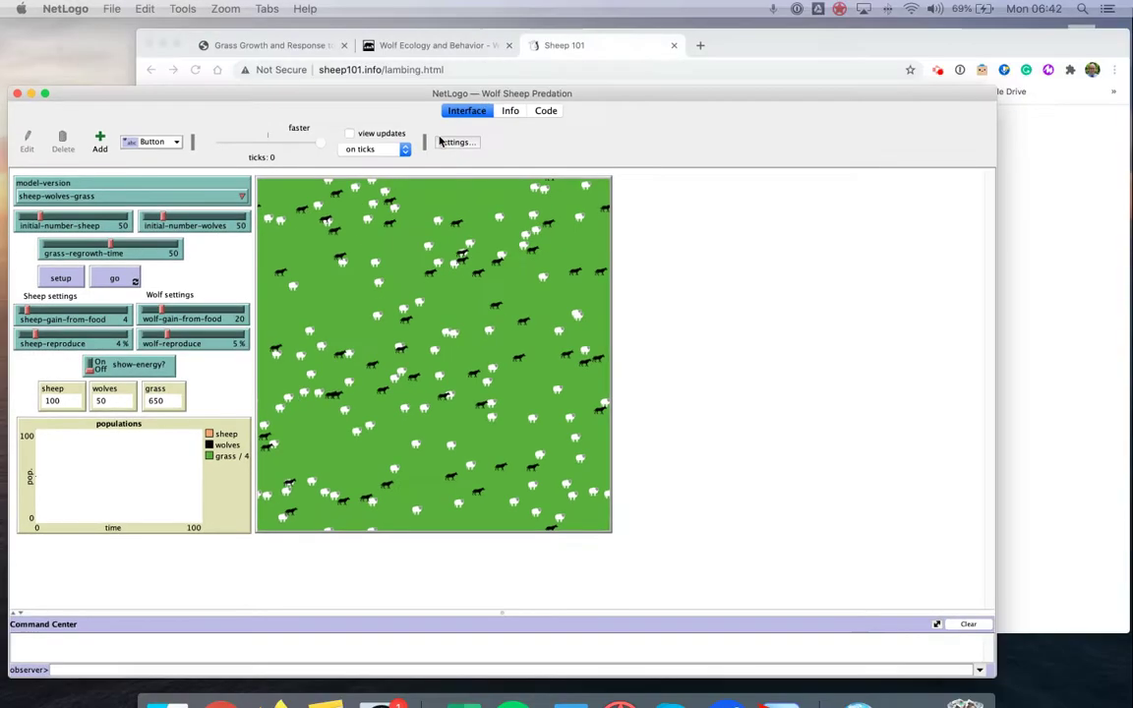
{"action": "left_click", "coordinate": [689, 234]}
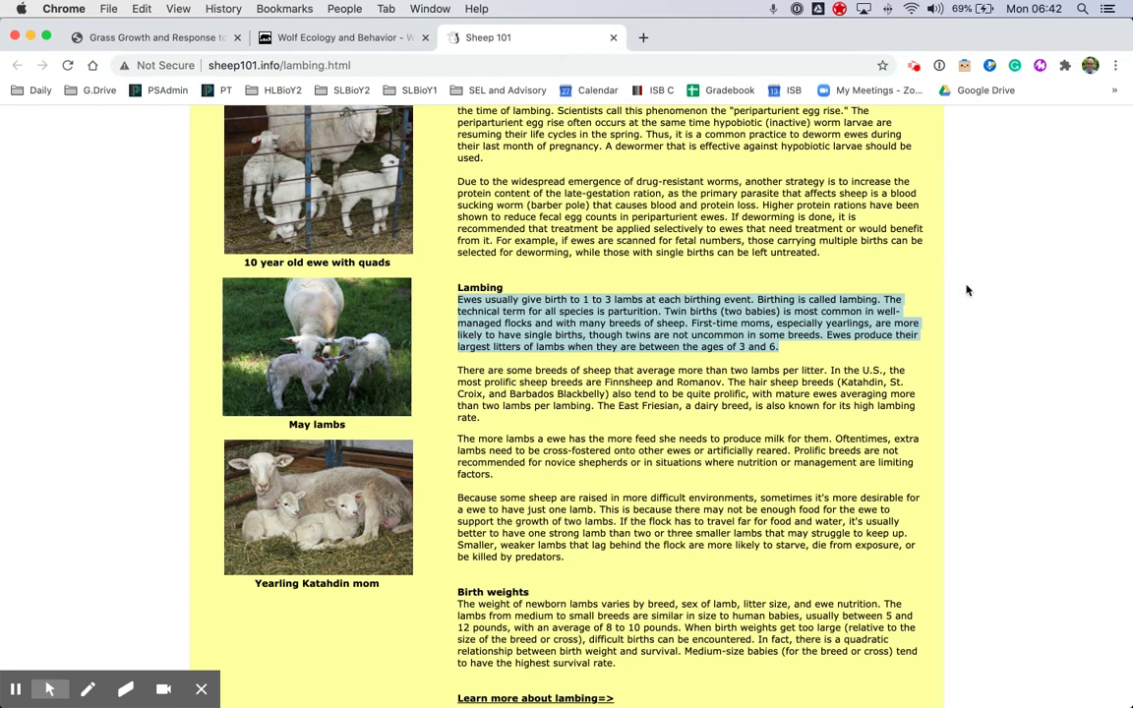
{"action": "left_click", "coordinate": [539, 315]}
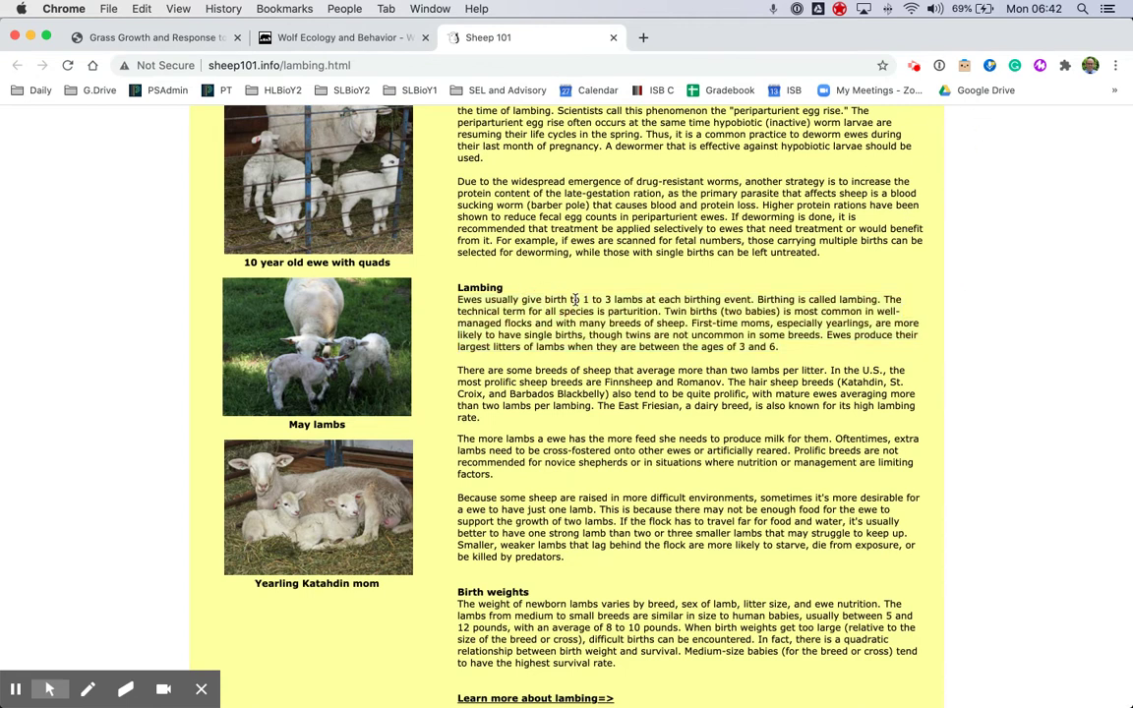
{"action": "left_click_drag", "start_coordinate": [576, 299], "coordinate": [751, 298]}
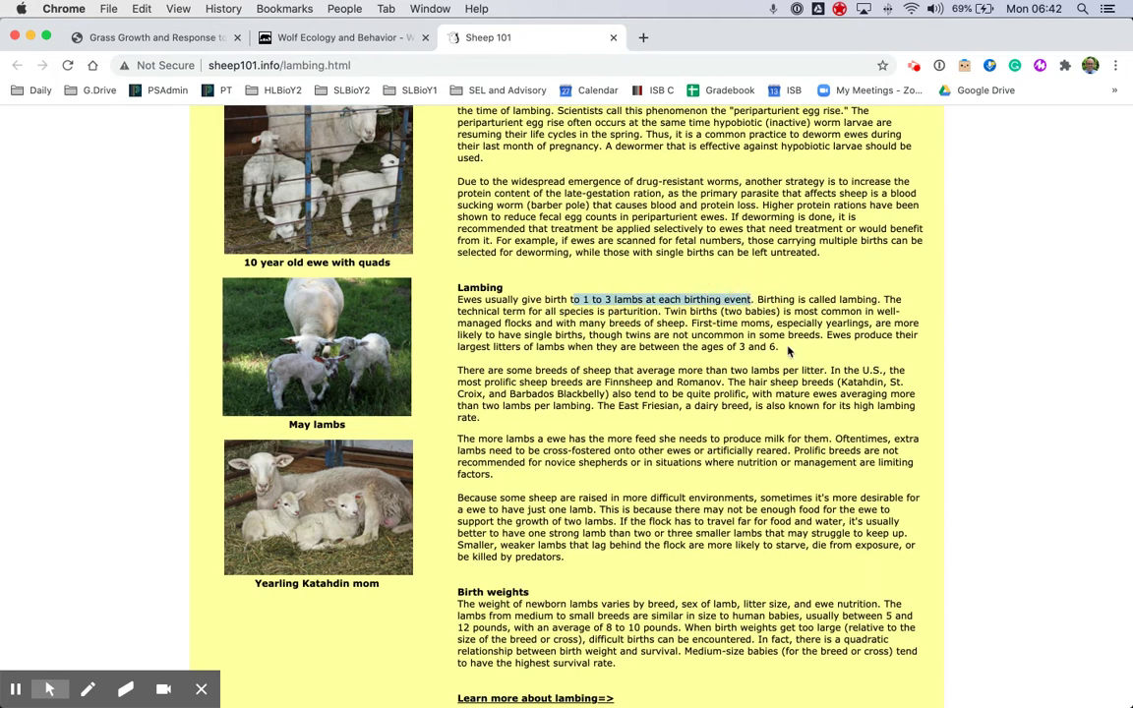
{"action": "left_click_drag", "start_coordinate": [788, 351], "coordinate": [477, 311]}
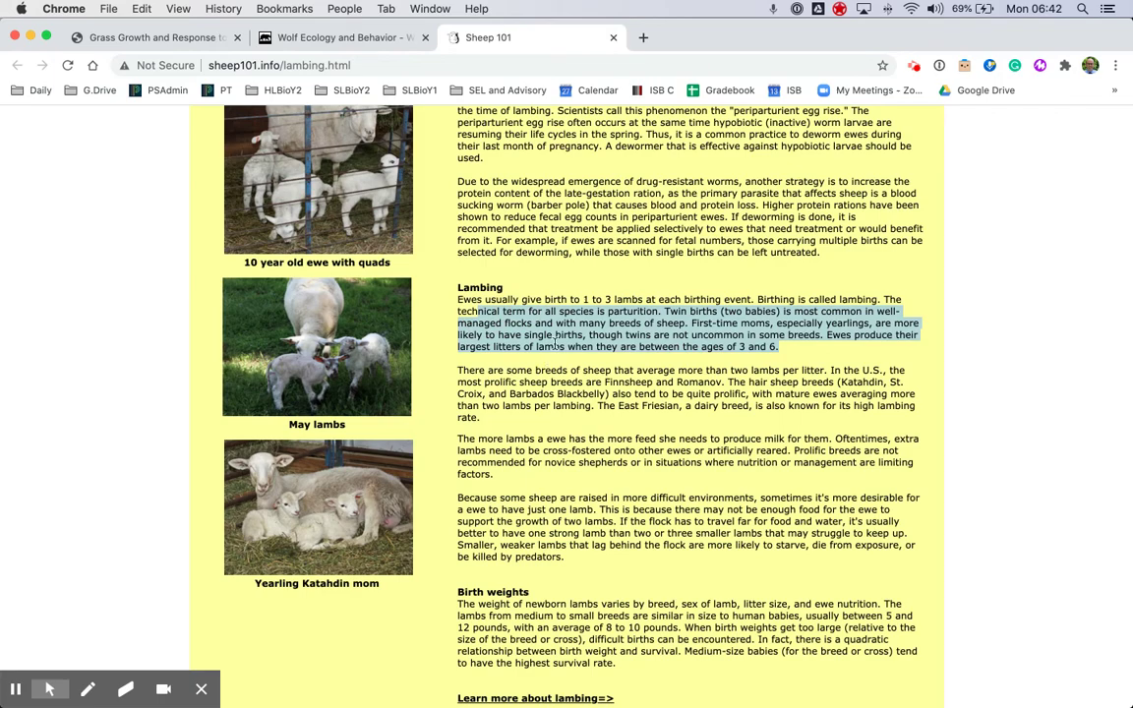
{"action": "key", "text": "ctrl+Up"}
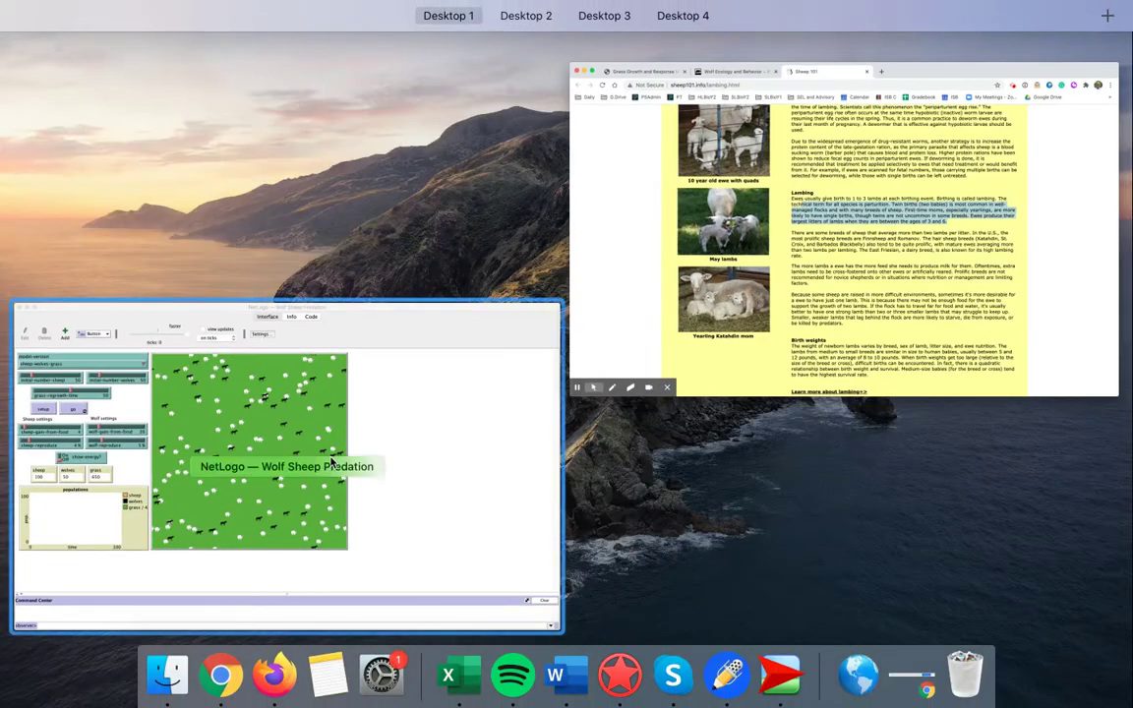
Raise sheep-reproduce from 4 % to 6 %, citing Sheep 101's largest litters at ewe ages 3–6
{"action": "left_click", "coordinate": [331, 463]}
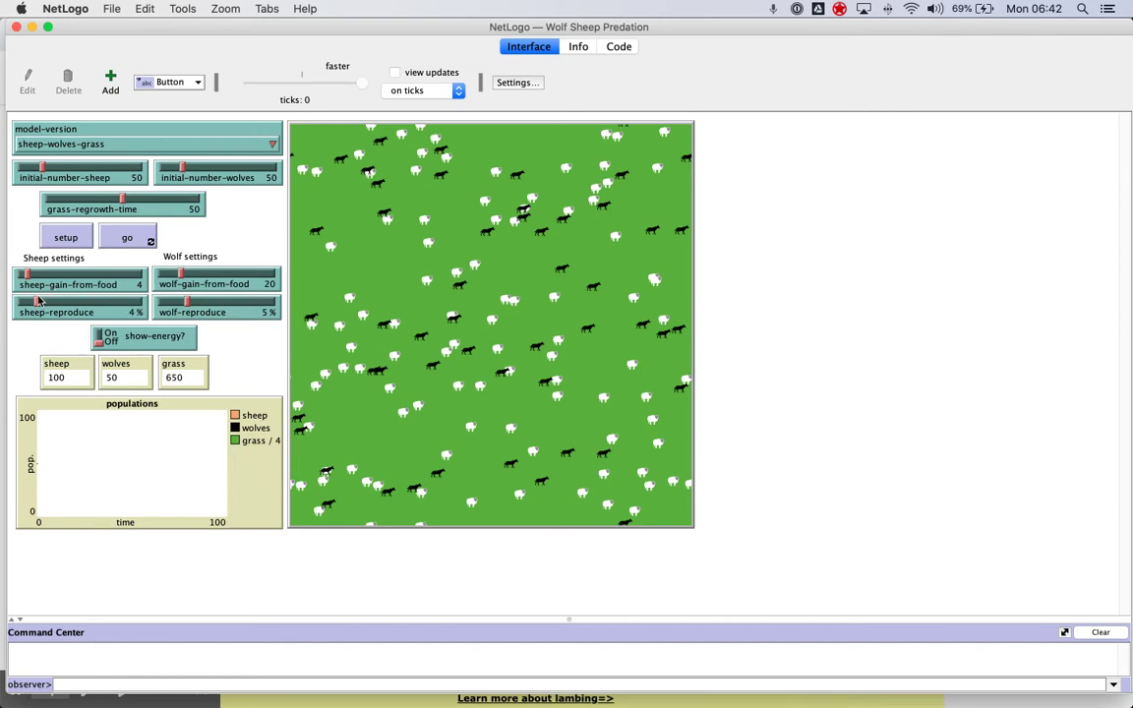
{"action": "left_click_drag", "start_coordinate": [39, 308], "coordinate": [48, 308]}
{"action": "key", "text": "ctrl+Up"}
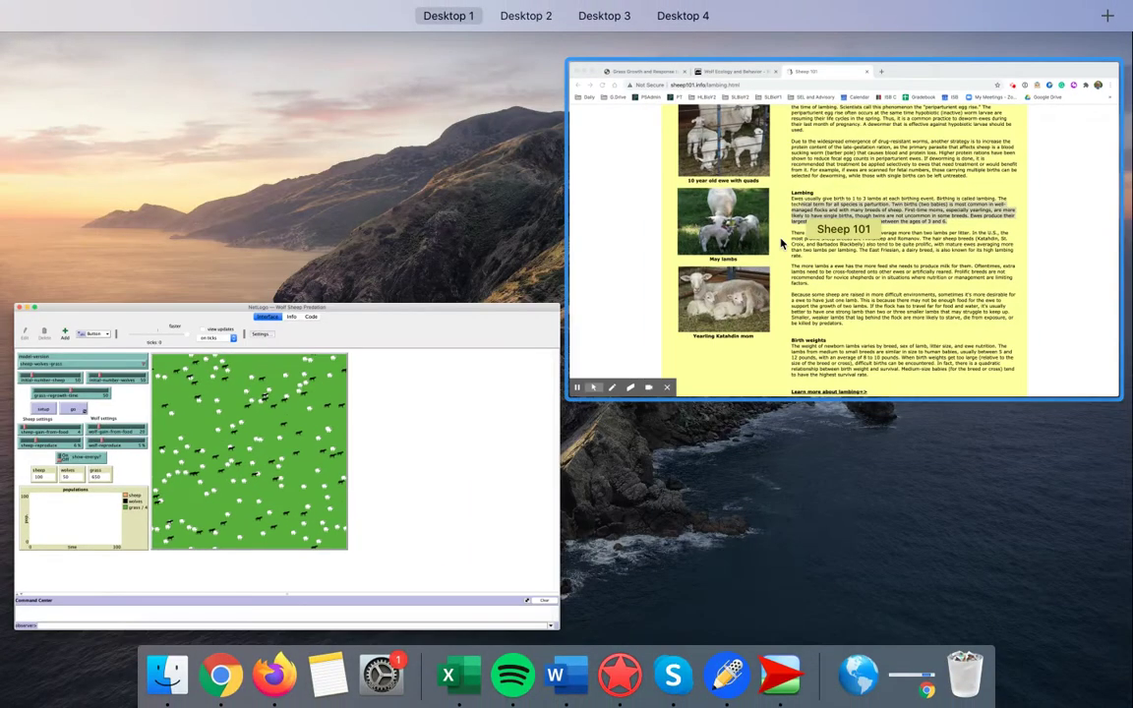
{"action": "left_click", "coordinate": [746, 342]}
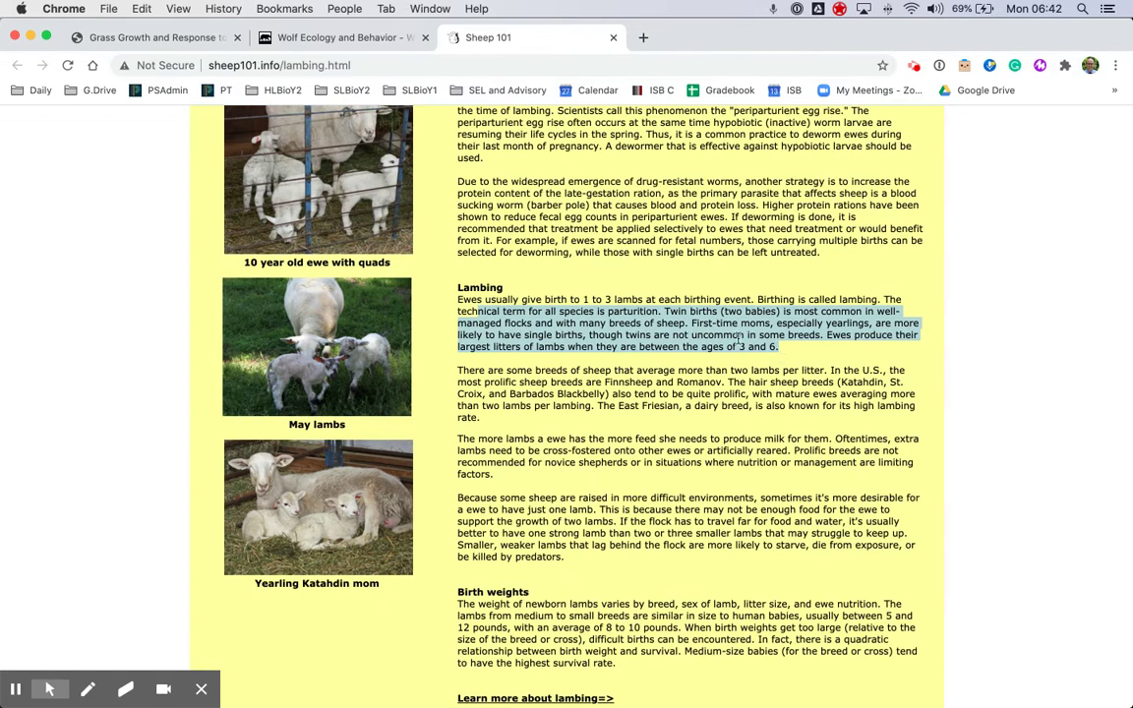
{"action": "left_click", "coordinate": [672, 311]}
{"action": "left_click", "coordinate": [451, 302]}
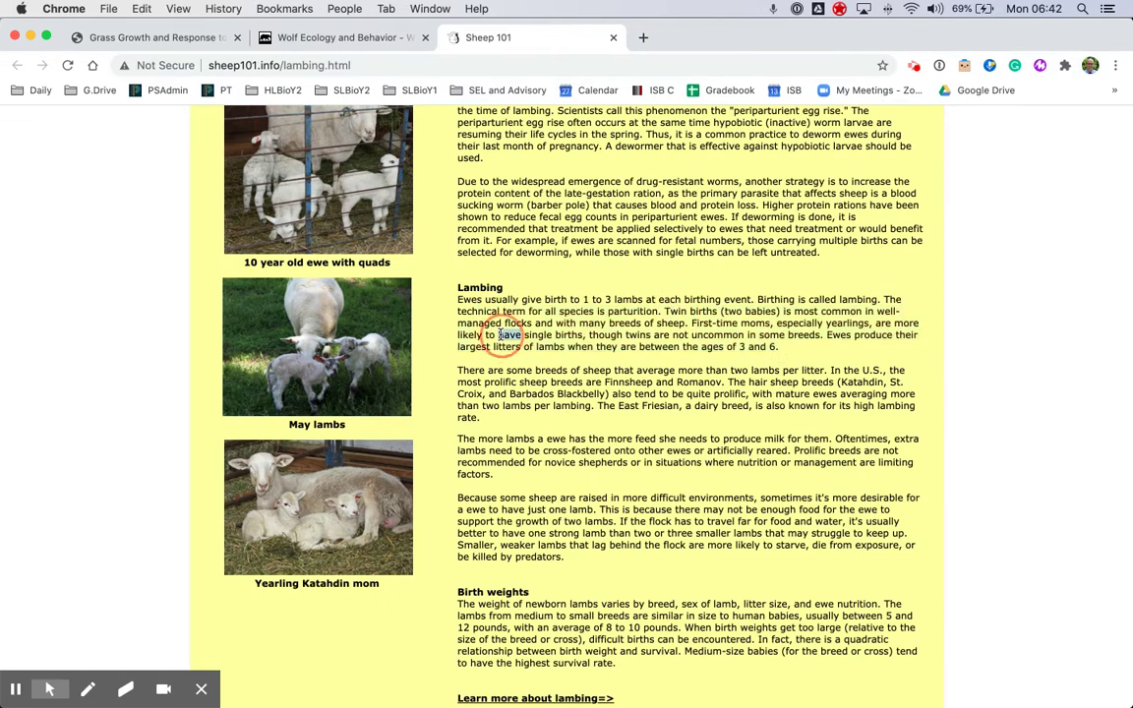
{"action": "double_click", "coordinate": [501, 334]}
{"action": "left_click_drag", "start_coordinate": [674, 346], "coordinate": [793, 350]}
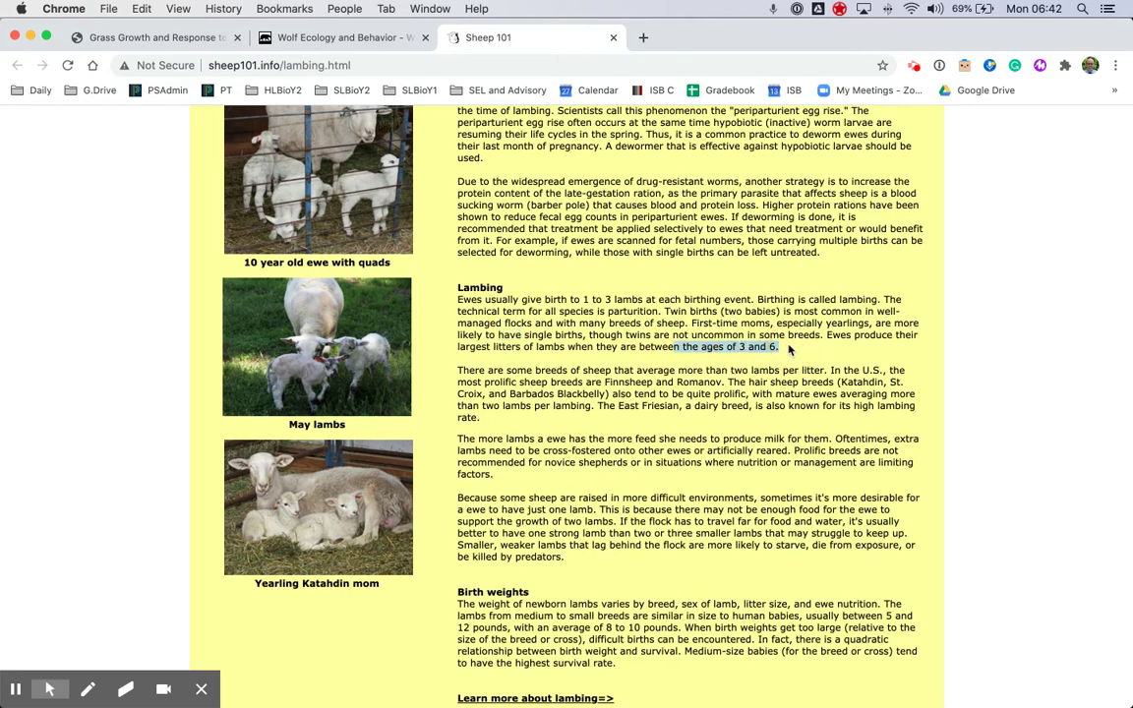
{"action": "key", "text": "ctrl+Up"}
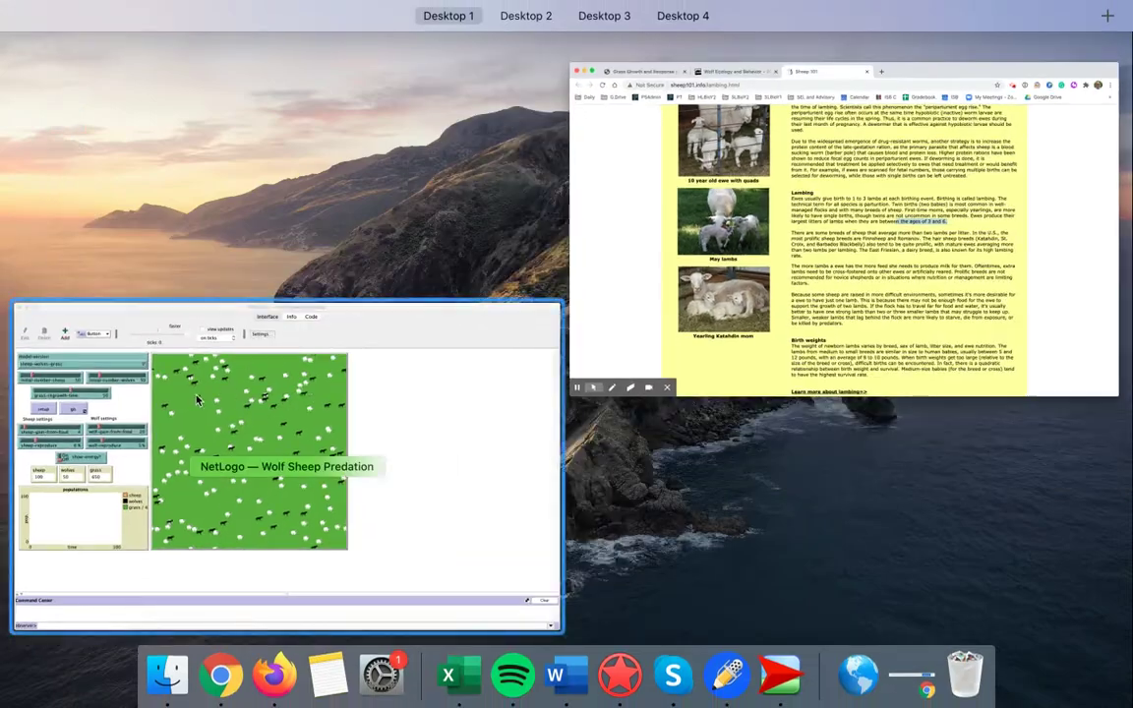
{"action": "left_click", "coordinate": [176, 355]}
Review the Wolf Ecology and Behavior passage on litters of 4 to 6 pups, then return to NetLogo
{"action": "key", "text": "ctrl+Up"}
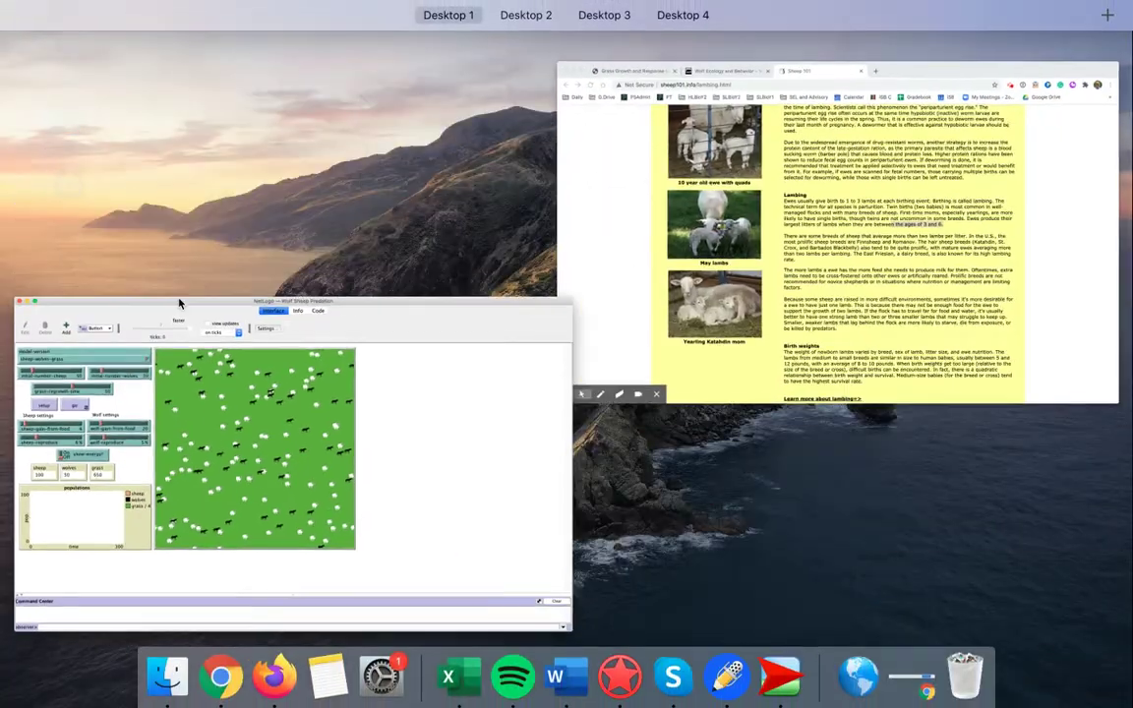
{"action": "left_click", "coordinate": [688, 246]}
{"action": "left_click", "coordinate": [247, 43]}
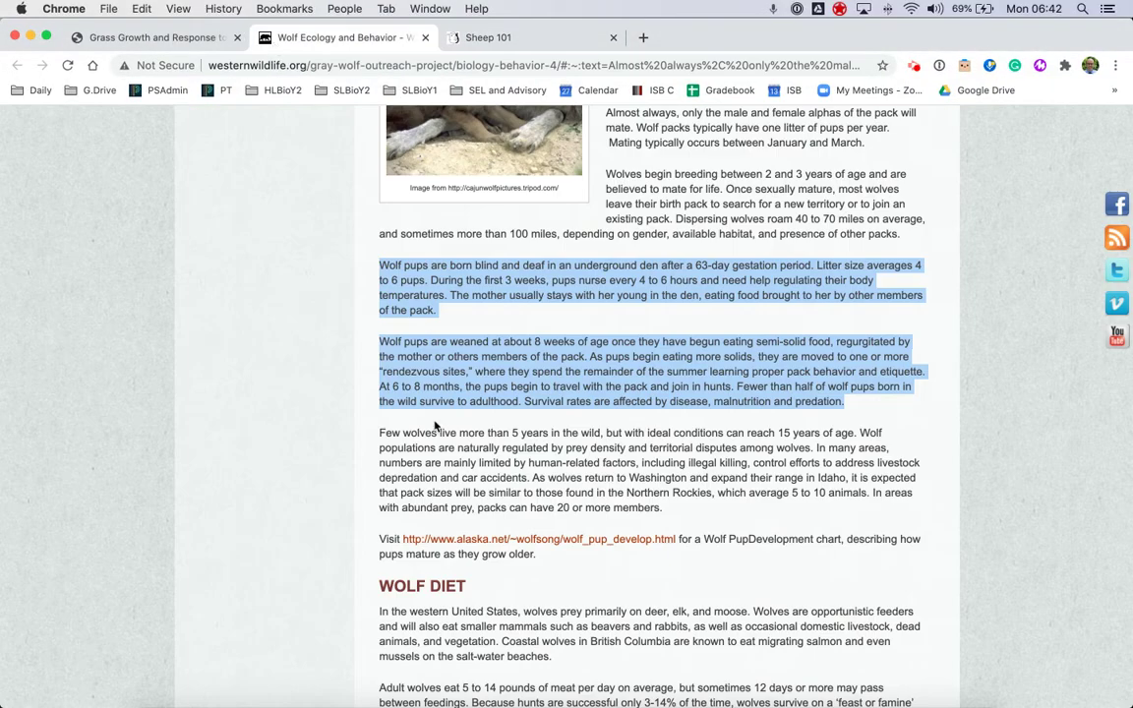
{"action": "scroll", "coordinate": [433, 452], "scroll_direction": "up", "scroll_amount": 2}
{"action": "scroll", "coordinate": [461, 482], "scroll_direction": "up", "scroll_amount": 2}
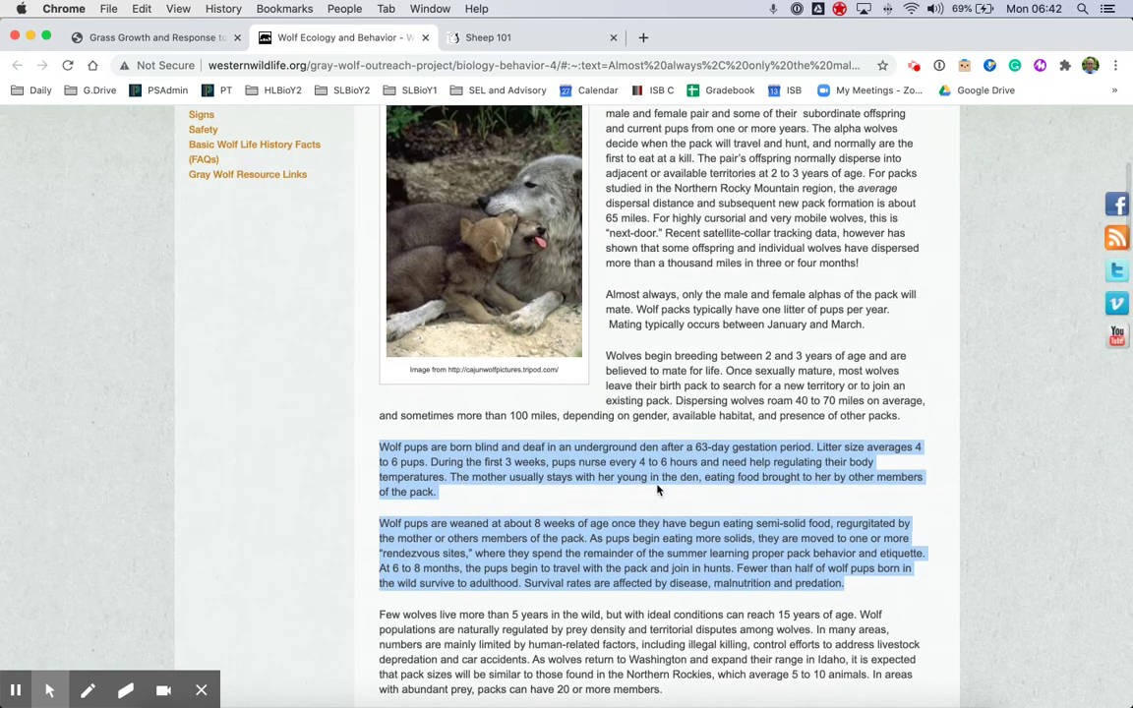
{"action": "scroll", "coordinate": [541, 404], "scroll_direction": "down", "scroll_amount": 2}
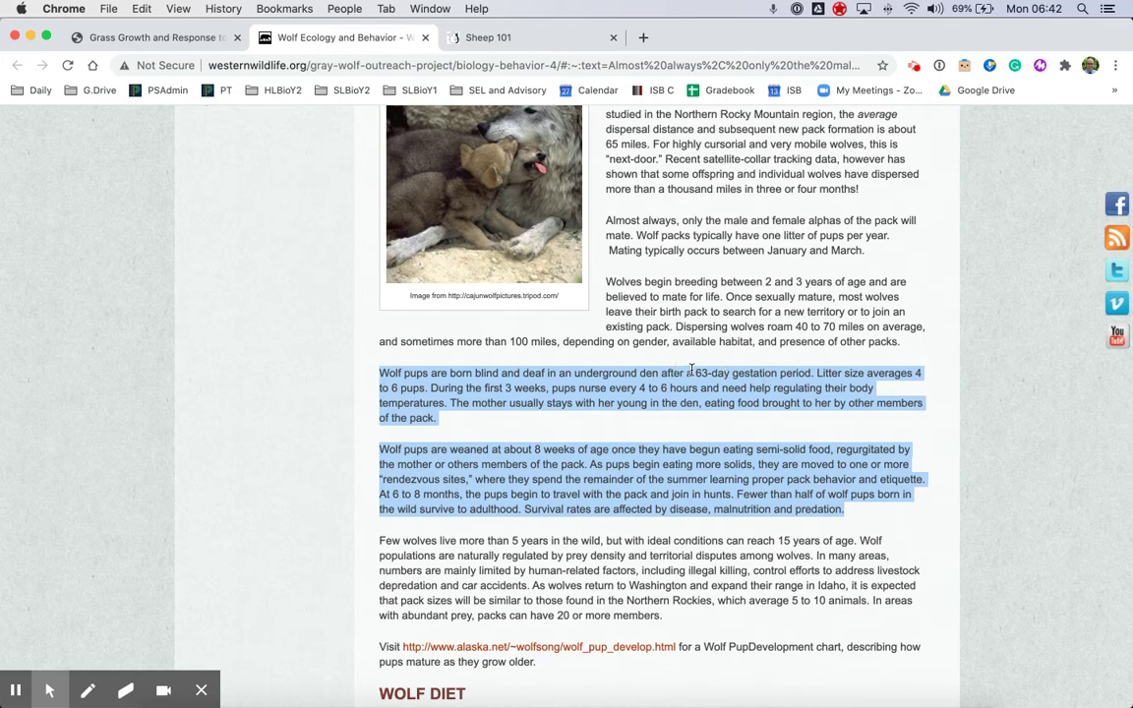
{"action": "key", "text": "ctrl+Up"}
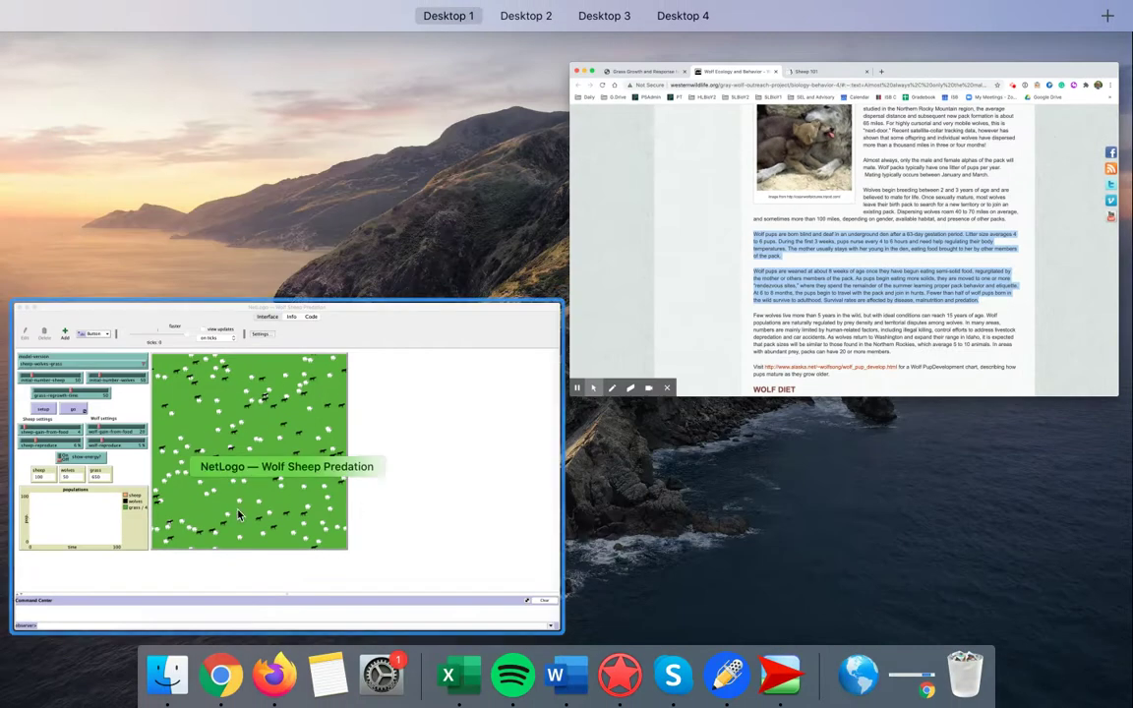
{"action": "left_click", "coordinate": [213, 457]}
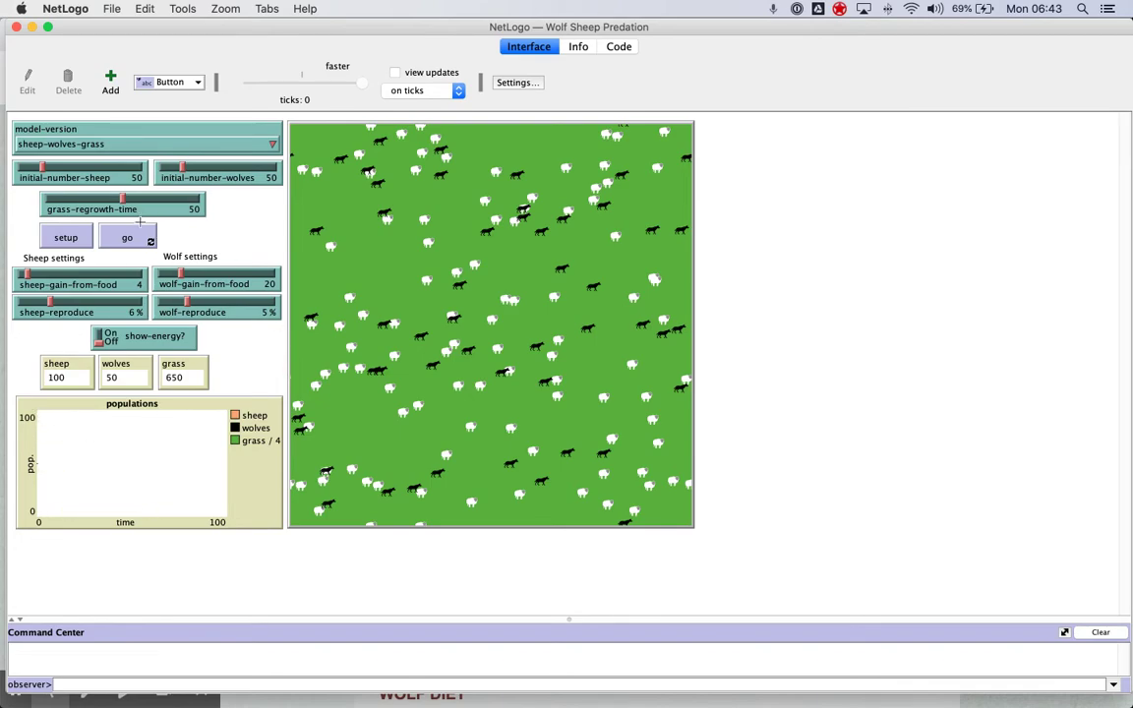
{"action": "key", "text": "ctrl+Up"}
Review the Grass Growth article's Management Implications section, then return to the Wolf Sheep Predation model
{"action": "left_click", "coordinate": [611, 227]}
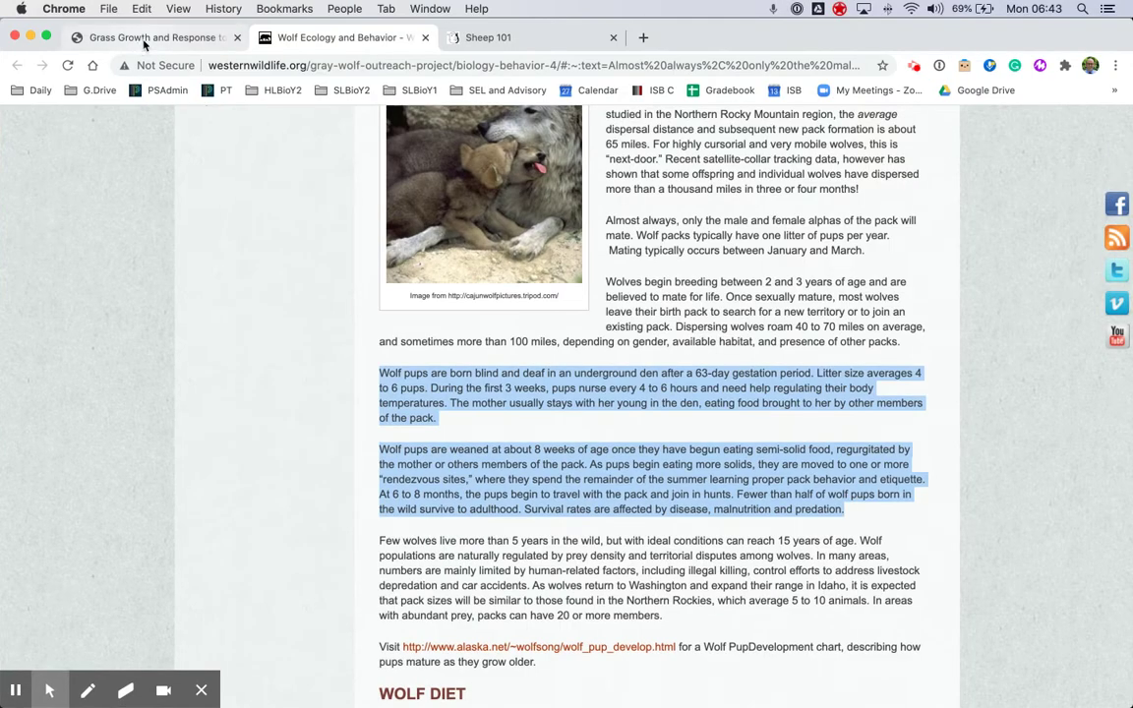
{"action": "left_click", "coordinate": [144, 40]}
{"action": "scroll", "coordinate": [388, 393], "scroll_direction": "down", "scroll_amount": 3}
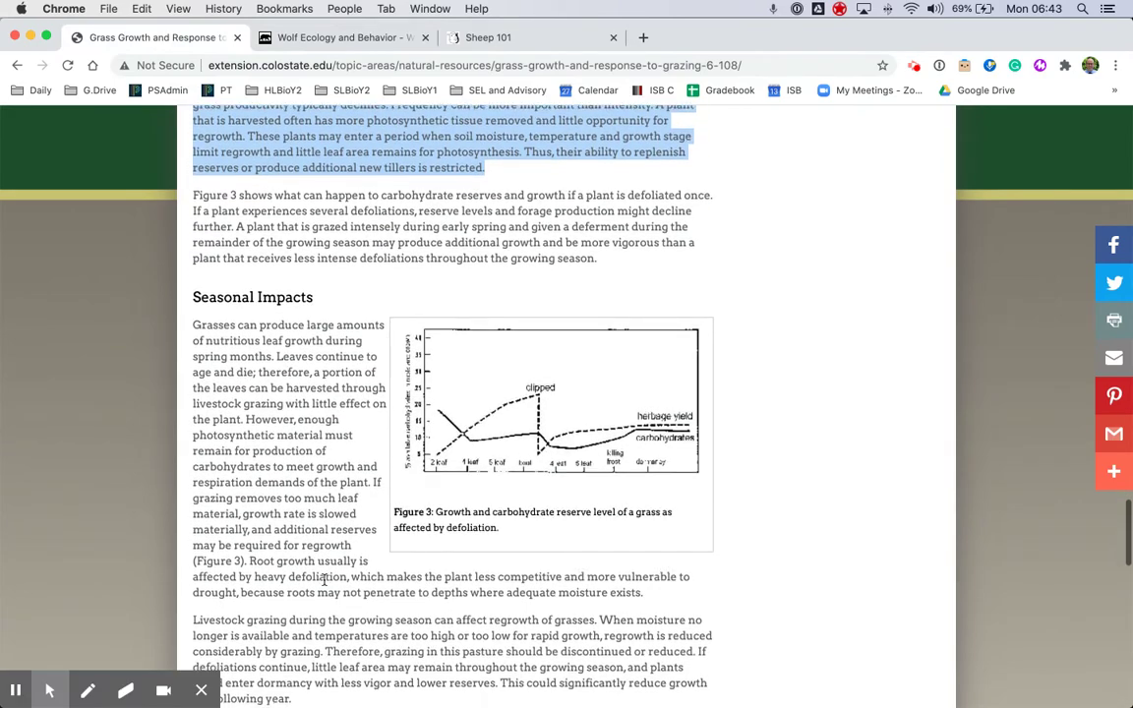
{"action": "scroll", "coordinate": [332, 398], "scroll_direction": "down", "scroll_amount": 1}
{"action": "scroll", "coordinate": [334, 398], "scroll_direction": "up", "scroll_amount": 5}
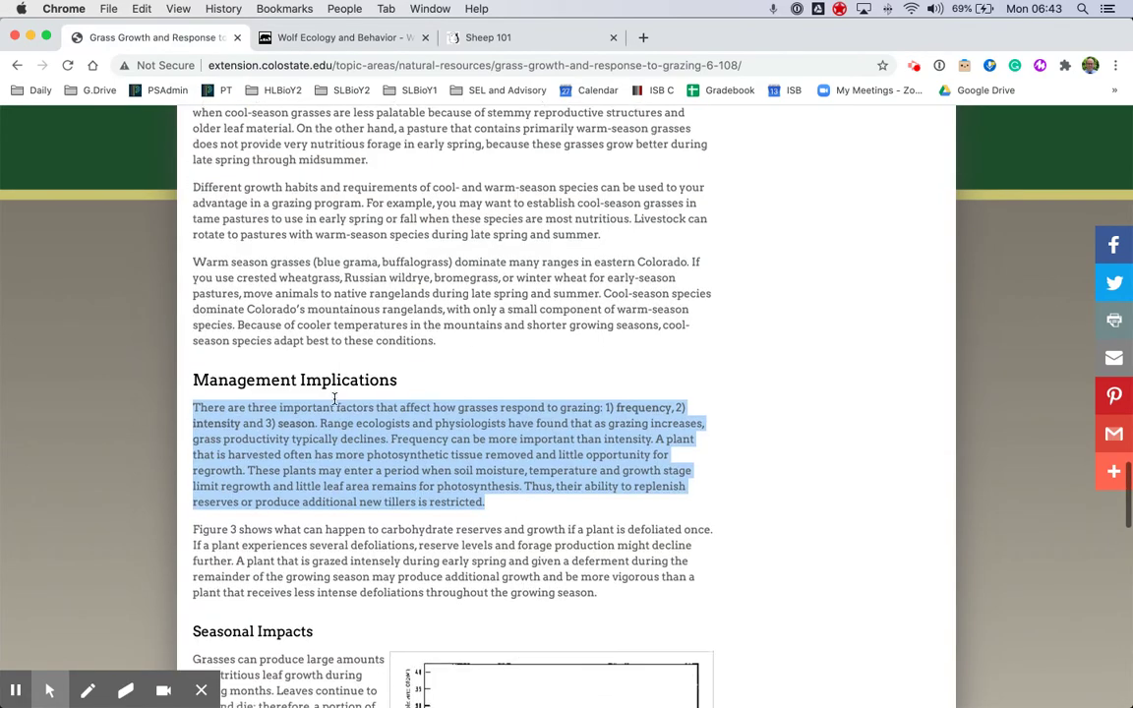
{"action": "key", "text": "ctrl+Up"}
{"action": "left_click", "coordinate": [536, 367]}
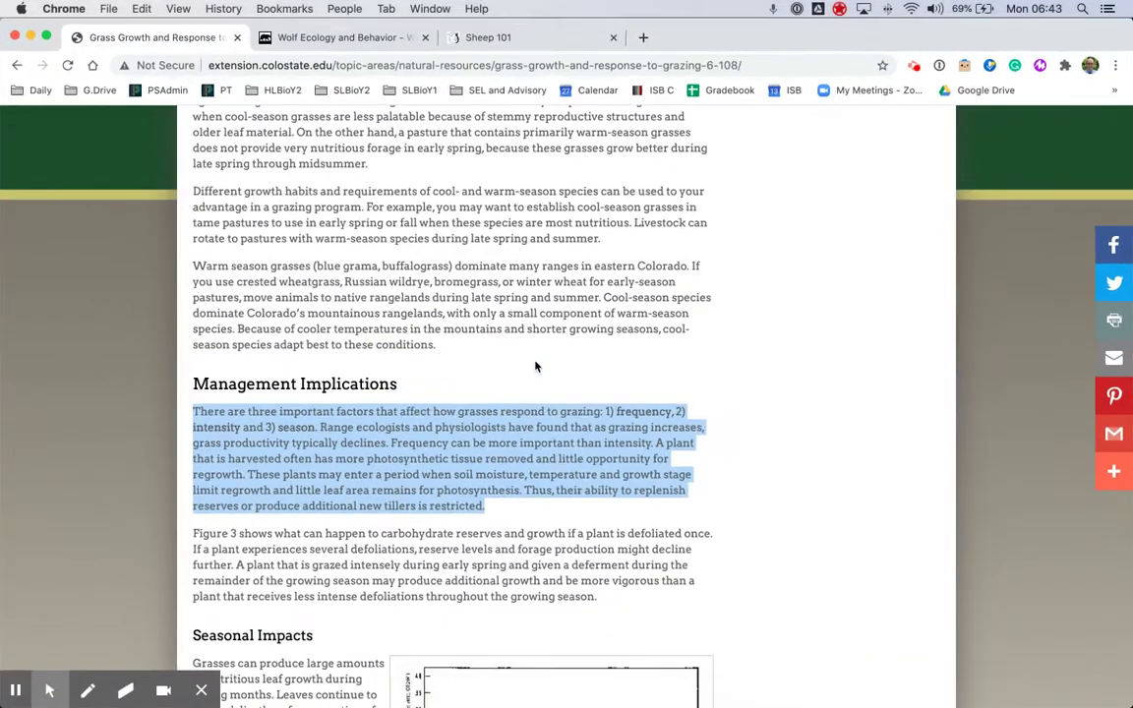
{"action": "key", "text": "ctrl+Up"}
{"action": "left_click", "coordinate": [79, 518]}
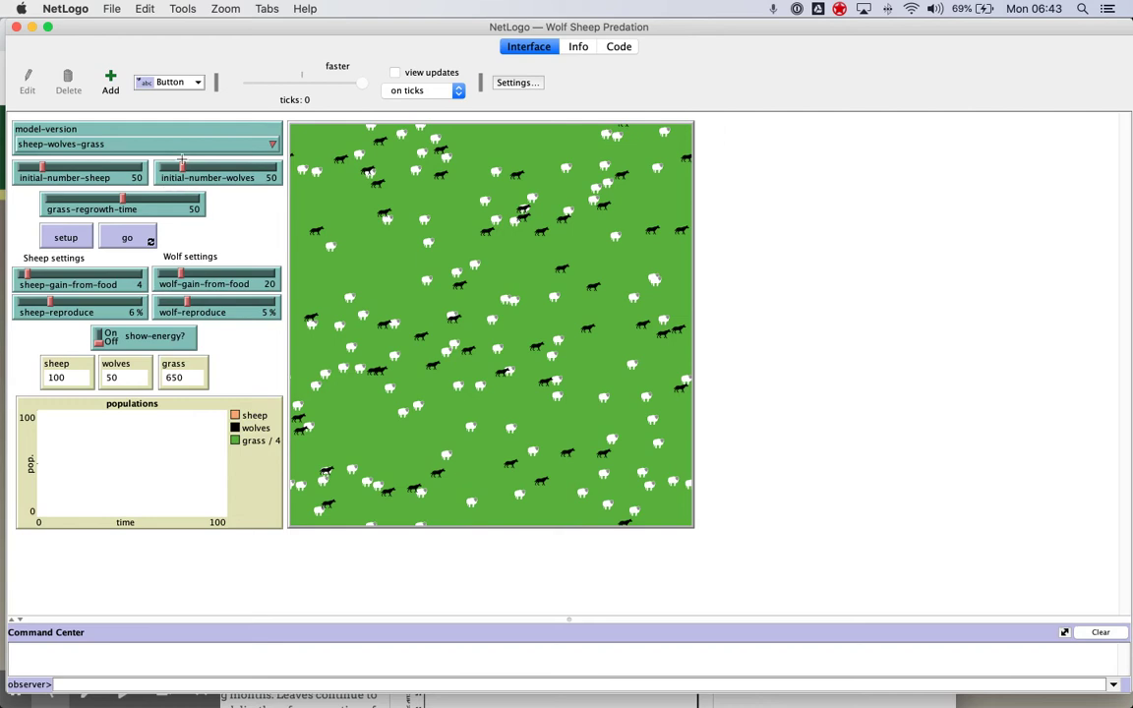
Lower initial-number-wolves from 50 to 10 and raise initial-number-sheep from 50 to 121
{"action": "left_click_drag", "start_coordinate": [181, 169], "coordinate": [163, 171]}
{"action": "left_click_drag", "start_coordinate": [43, 167], "coordinate": [76, 167]}
{"action": "key", "text": "ctrl+Up"}
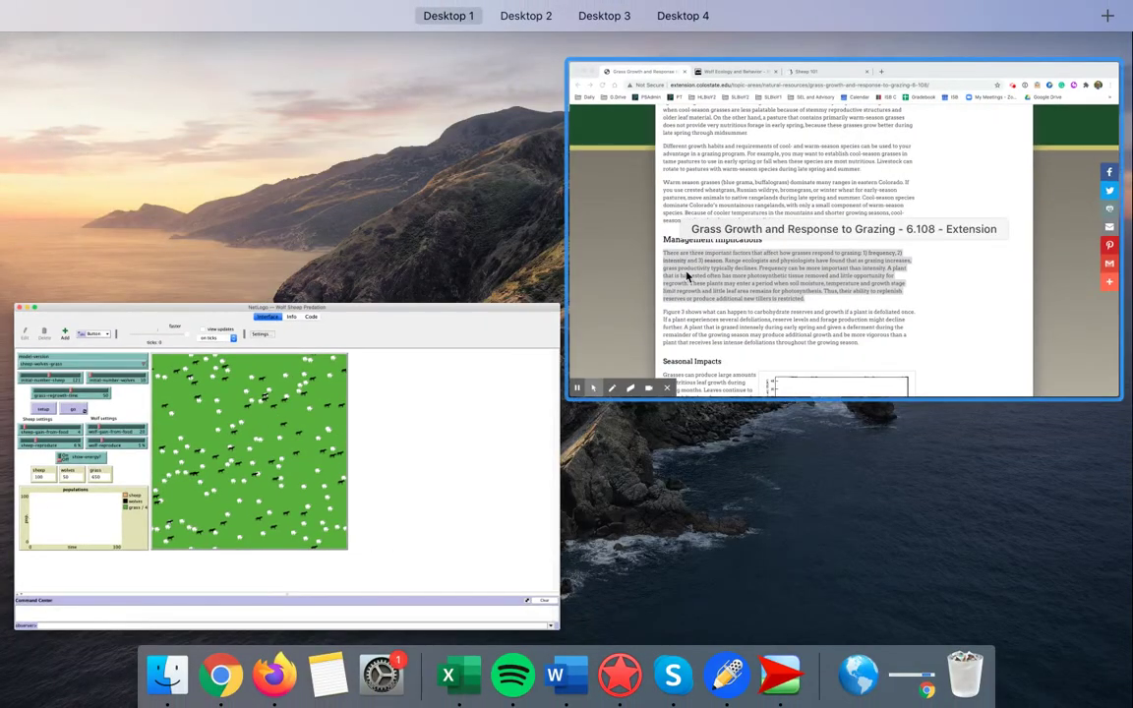
{"action": "left_click", "coordinate": [686, 276]}
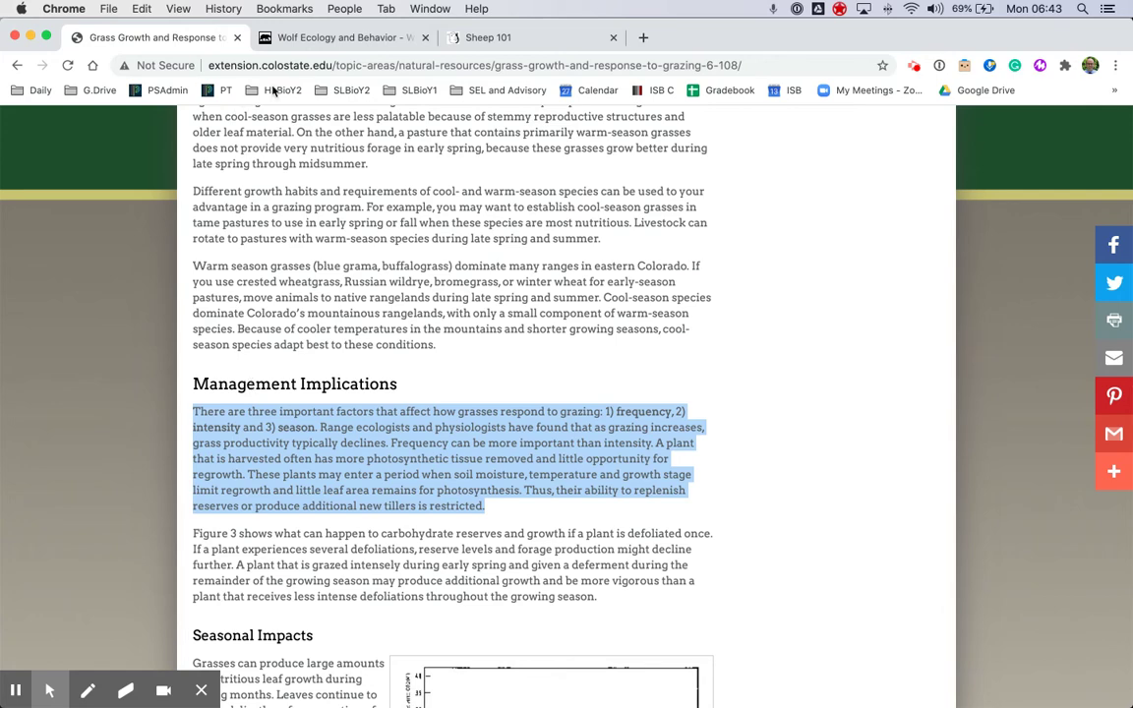
{"action": "left_click", "coordinate": [332, 38]}
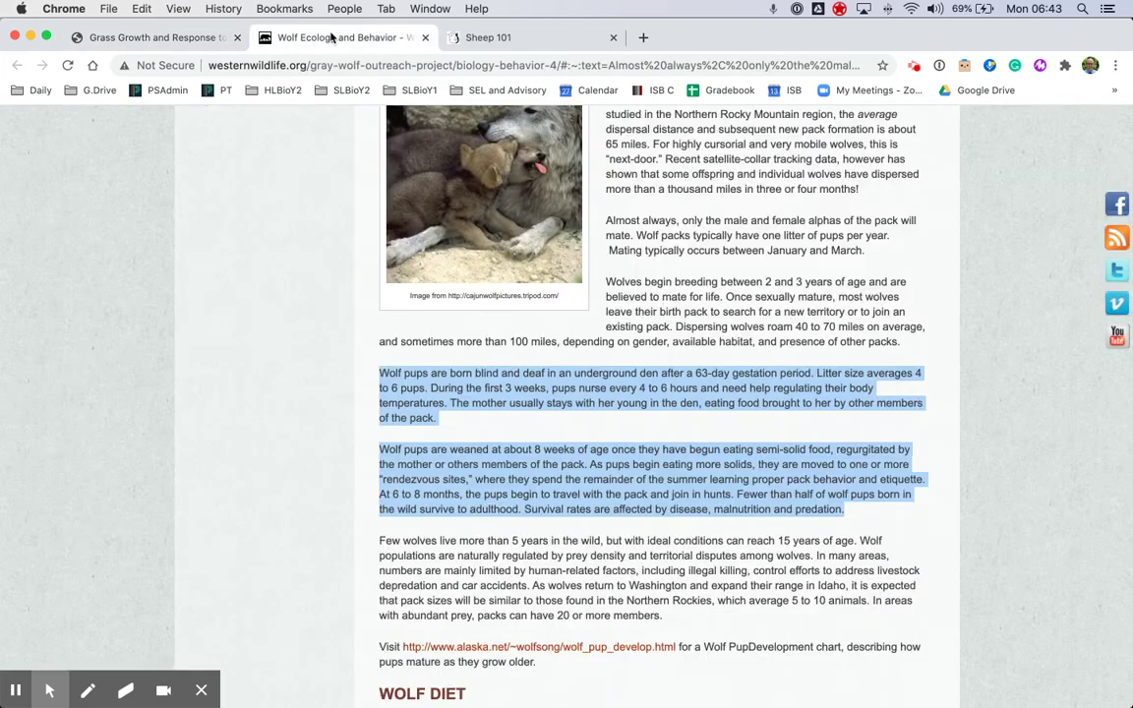
{"action": "left_click", "coordinate": [557, 36]}
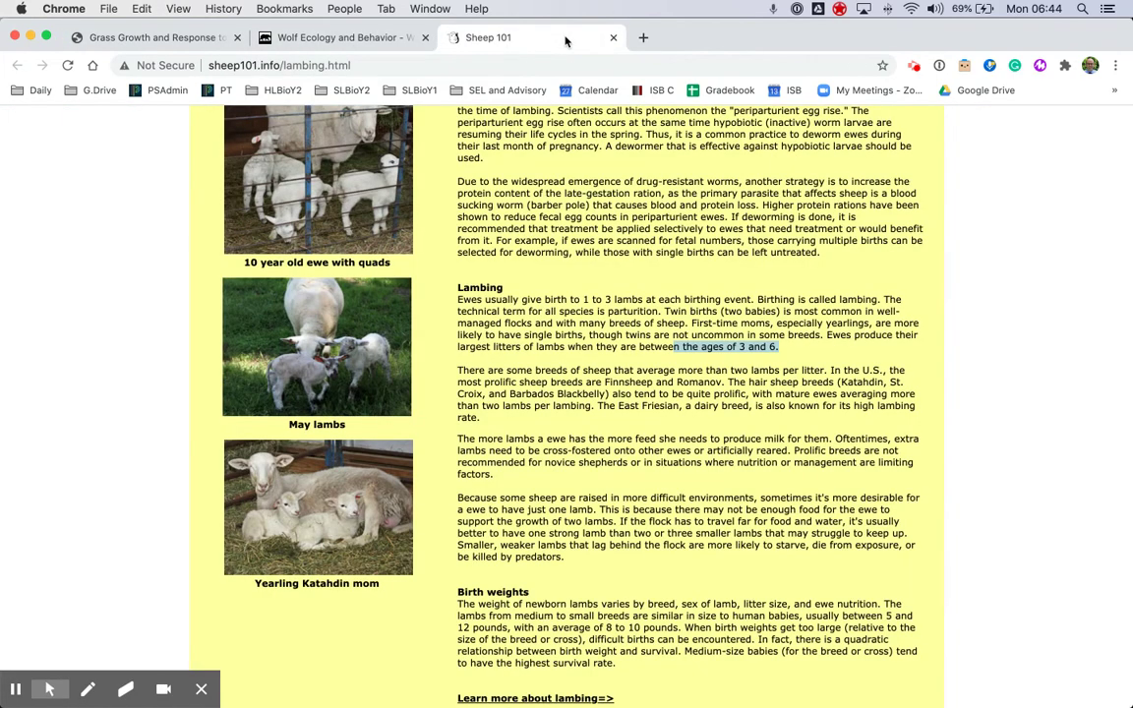
{"action": "key", "text": "ctrl+Up"}
{"action": "left_click", "coordinate": [553, 352]}
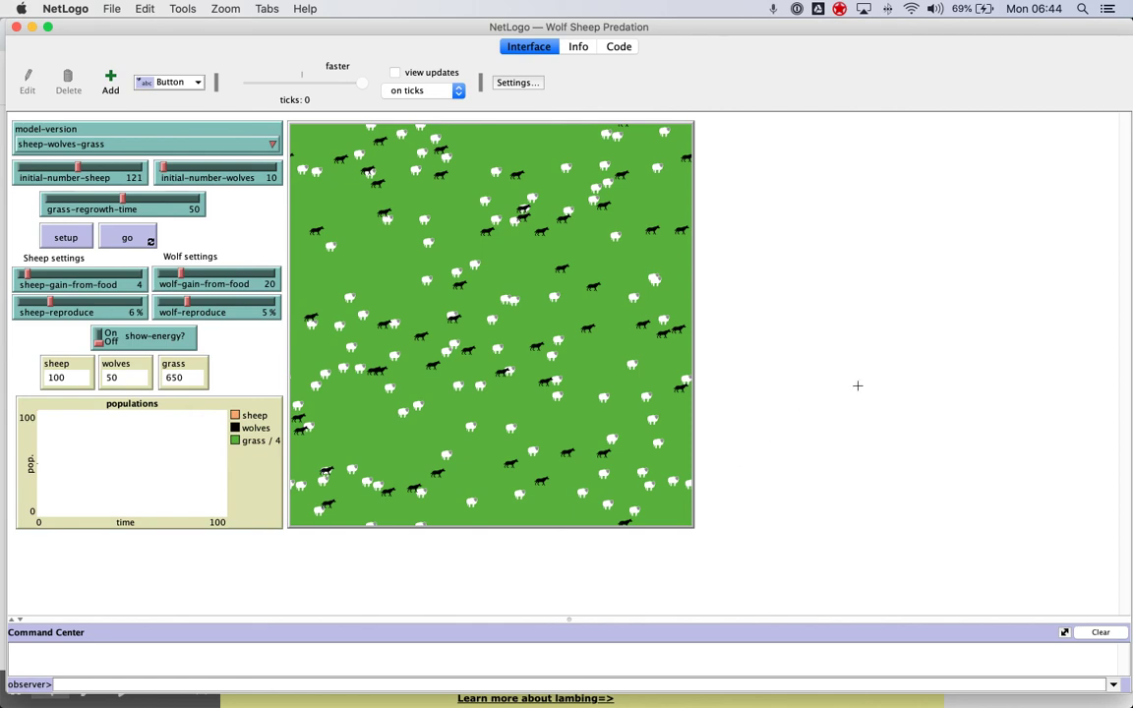
{"action": "left_click", "coordinate": [776, 8]}
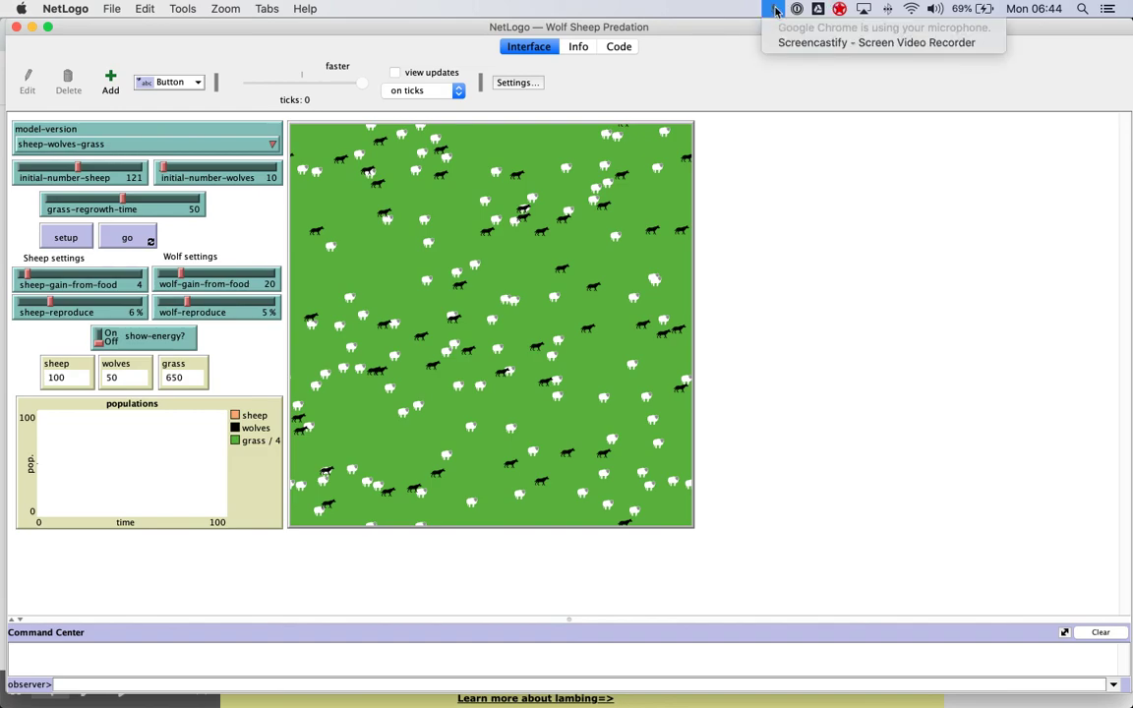